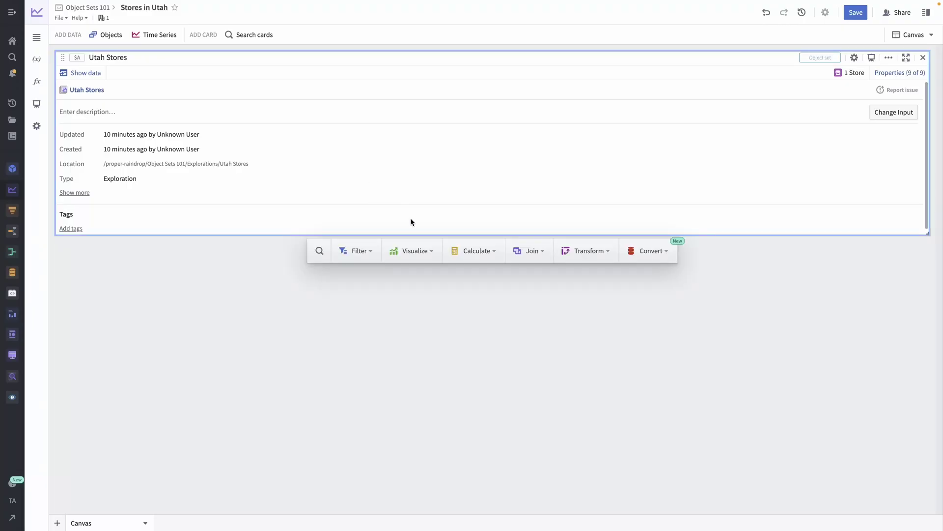
Add a table card of the Utah Stores objects and title it 'Utah Stores'.
left_click(416, 251)
left_click(399, 335)
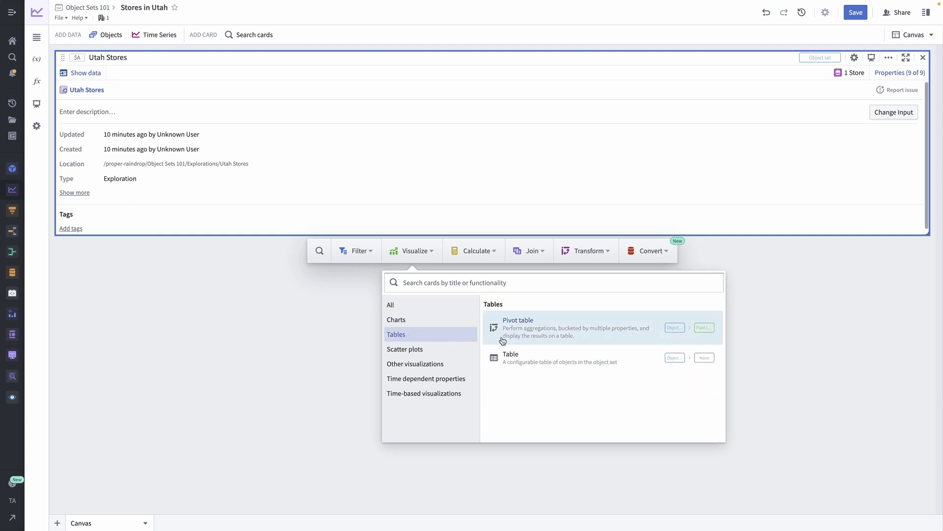
left_click(515, 351)
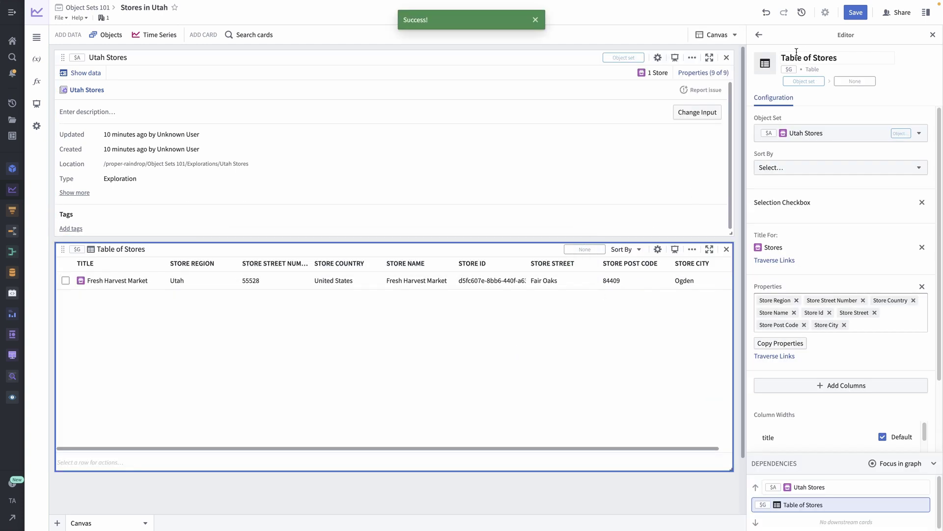
left_click(811, 57)
key("ctrl+a")
type("Uta")
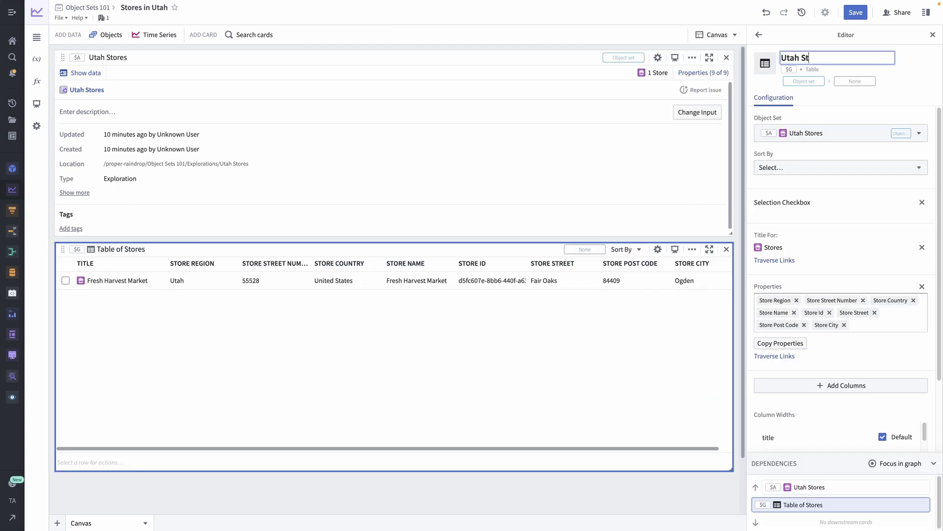
key("Return")
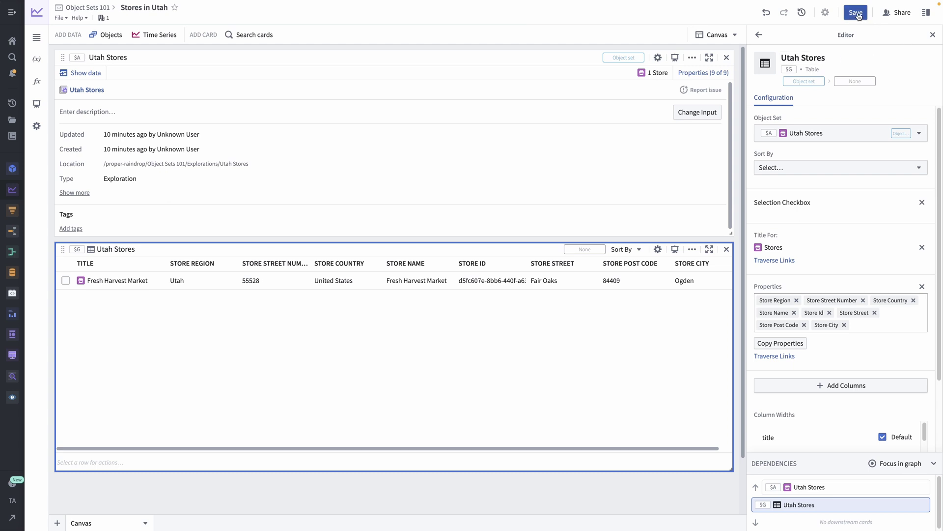
Save the analysis and copy the Utah Stores table into the notepad report.
left_click(857, 14)
left_click(692, 249)
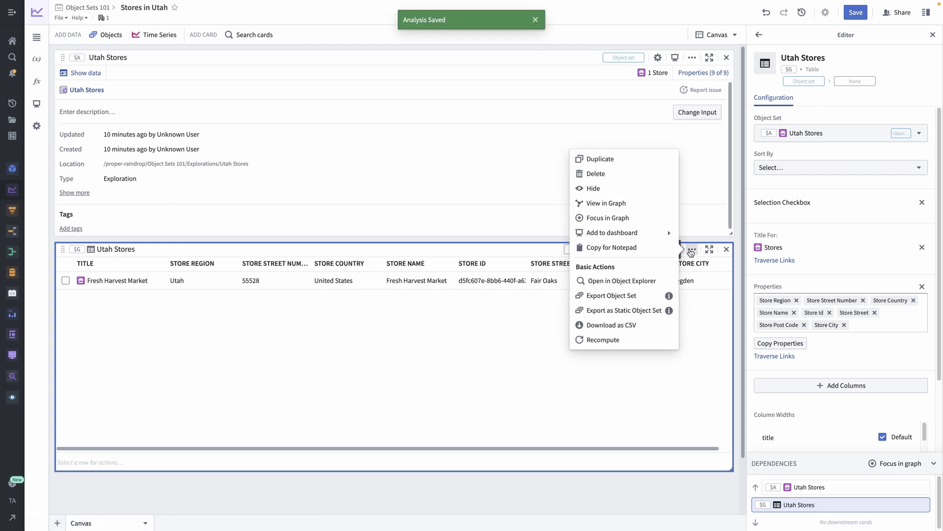
left_click(612, 247)
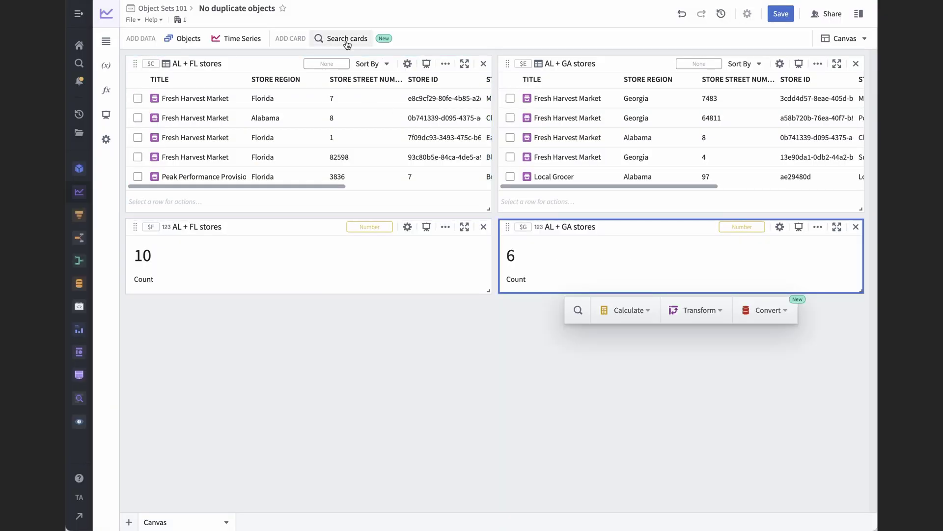
Add a Set Math card unioning Filtered Stores - AL and FL with Filtered Stores - AL and GA.
left_click(347, 43)
type("set")
left_click(413, 229)
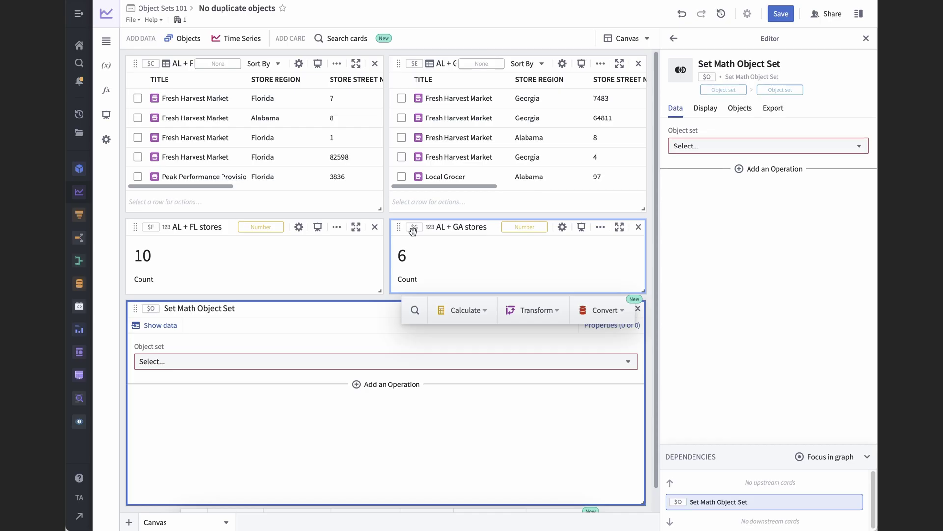
left_click(253, 363)
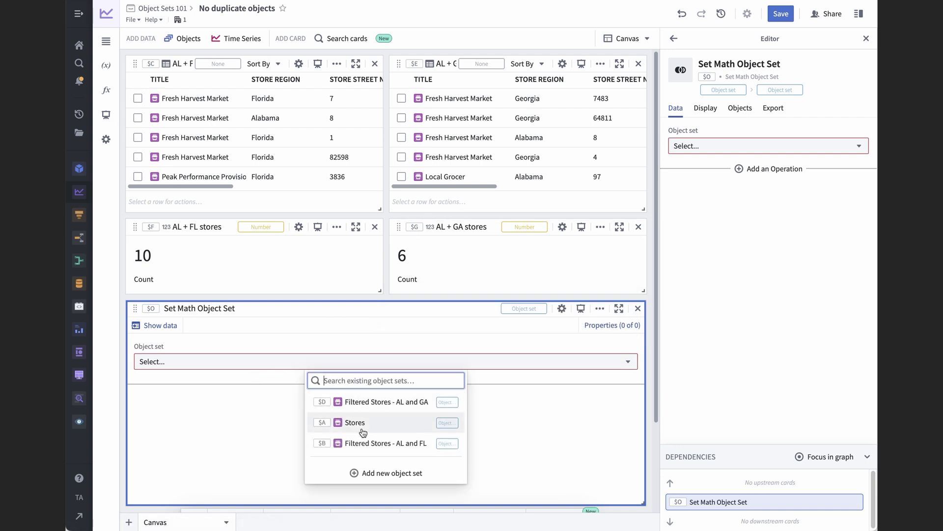
left_click(373, 443)
left_click(374, 387)
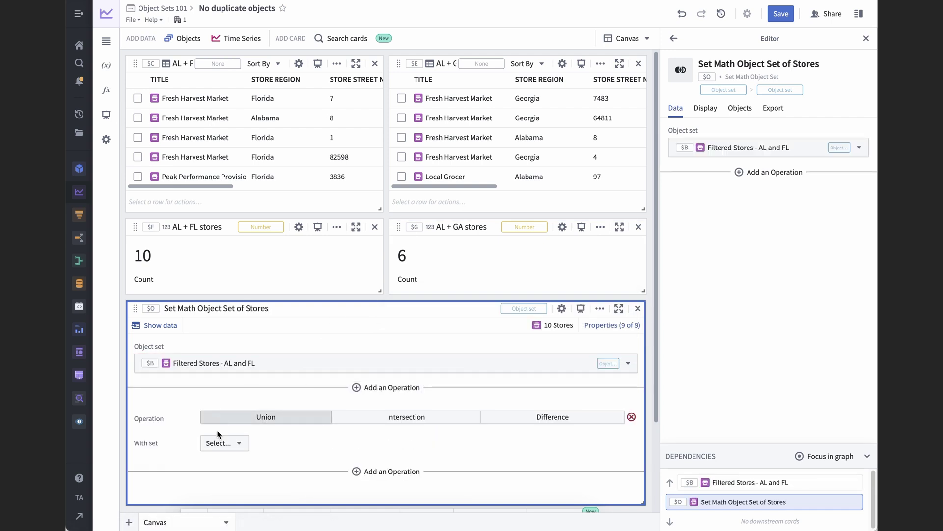
left_click(219, 443)
left_click(235, 479)
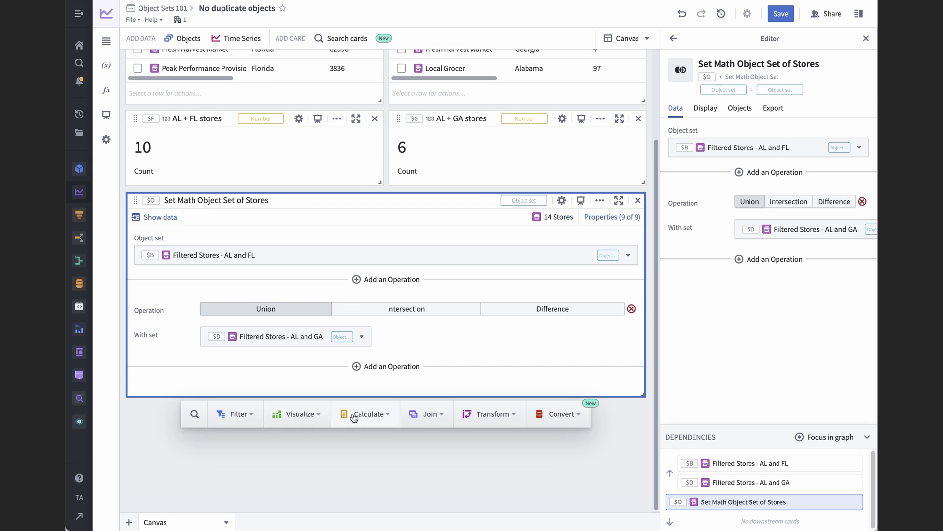
Count the combined stores (14), remove the set math card, and title the count 'AL + FL + GA stores'.
left_click(363, 414)
left_click(375, 266)
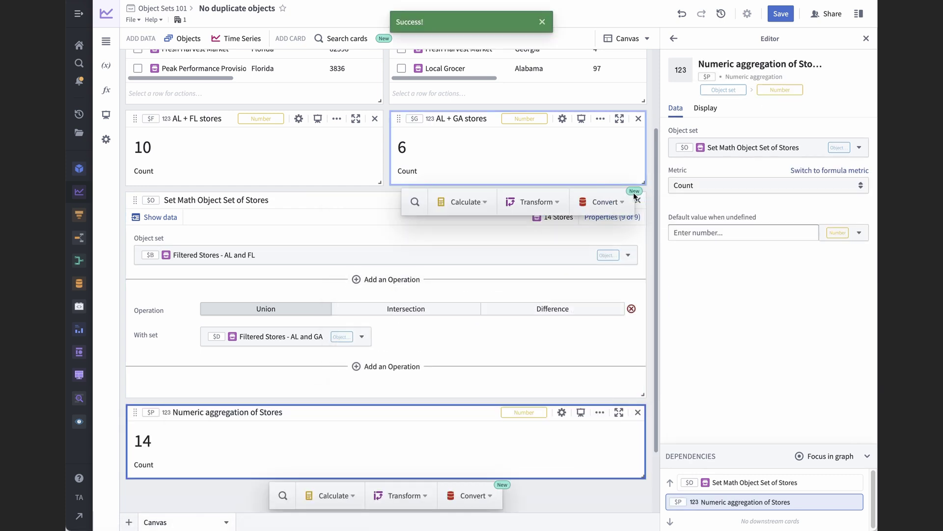
left_click(638, 200)
double_click(186, 308)
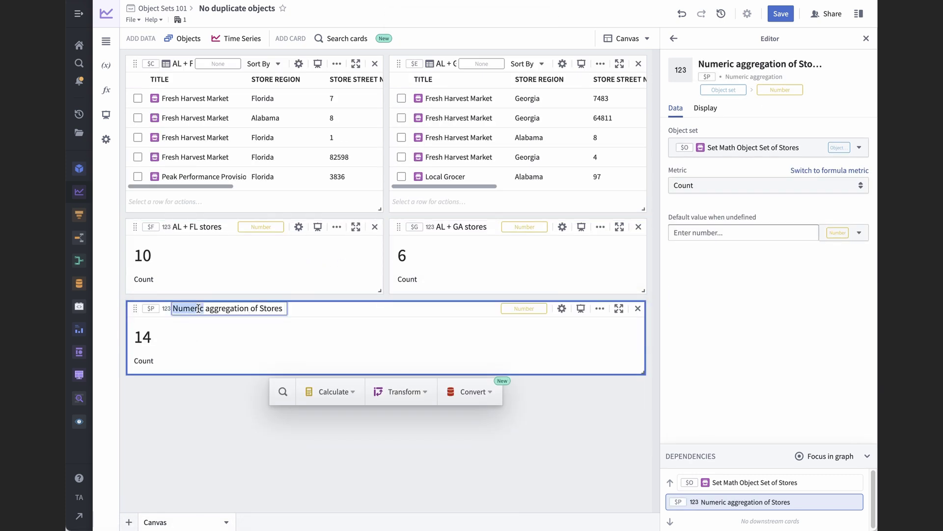
key("ctrl+a")
type("AL")
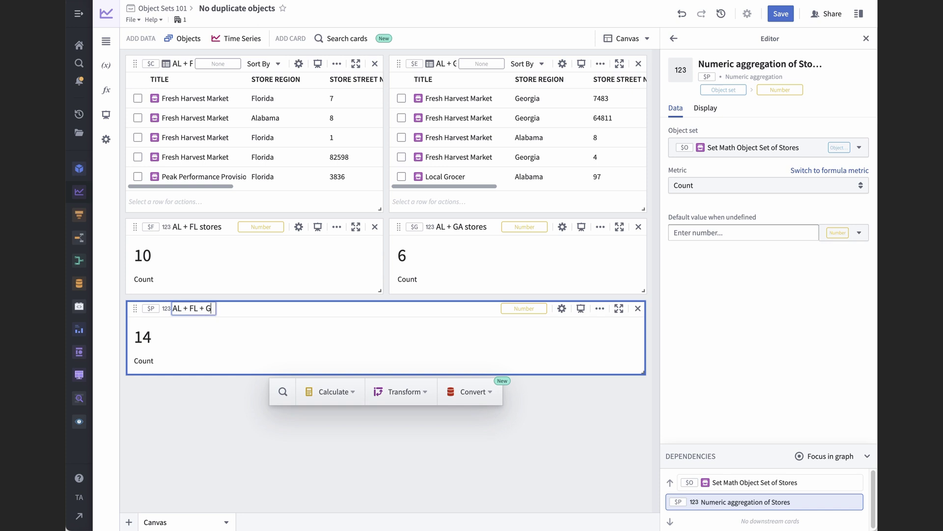
type(" + FL + GA stores")
key("Return")
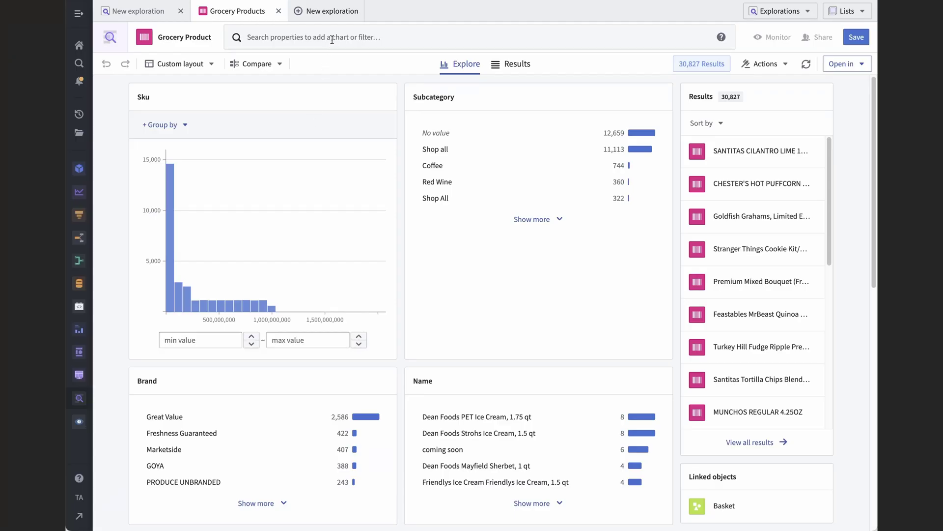
Filter grocery products to Category is Pretzels, leaving 97 results.
left_click(332, 40)
type("Pretzels")
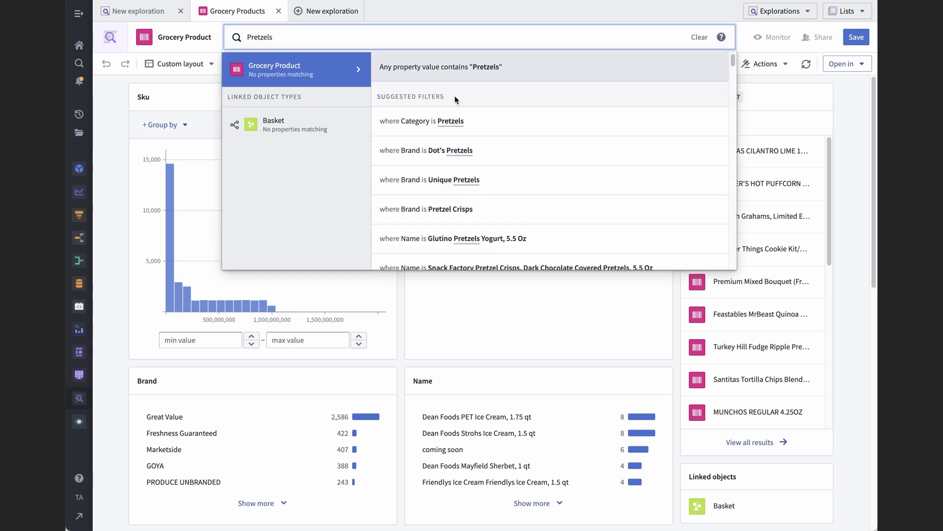
left_click(434, 122)
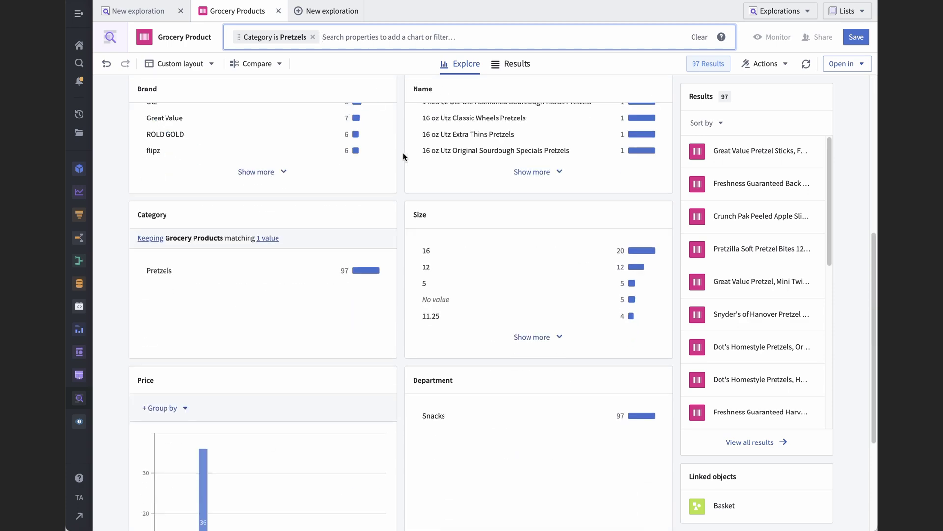
scroll(404, 155, "up", 6)
Save the filtered products as public exploration 'Pretzels' in Object Sets 101, then start a new Quiver analysis.
left_click(844, 40)
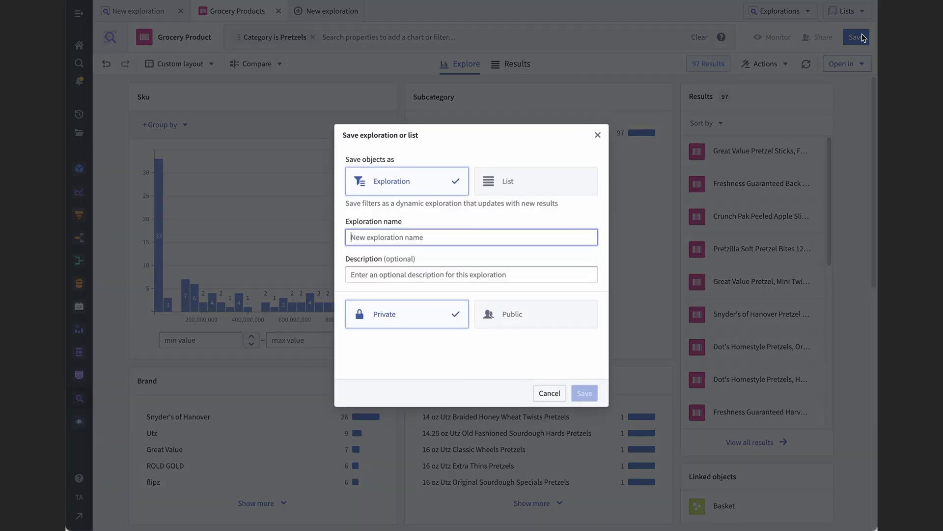
type("Pretzels")
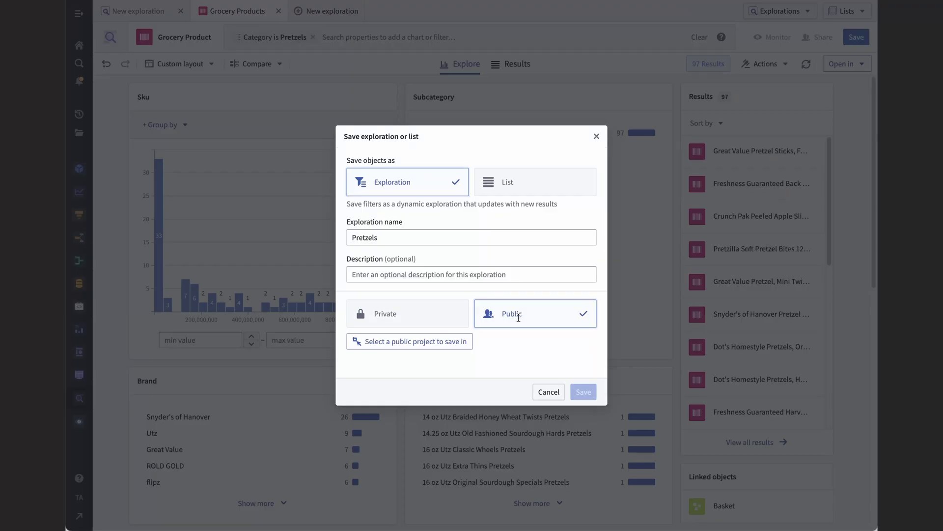
left_click(415, 399)
left_click(403, 211)
left_click(563, 393)
left_click(582, 389)
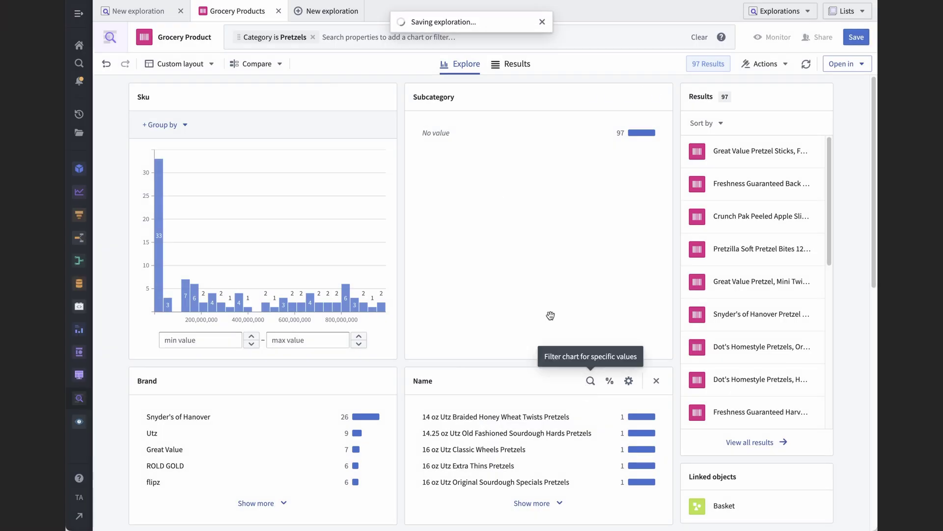
mouse_move(79, 192)
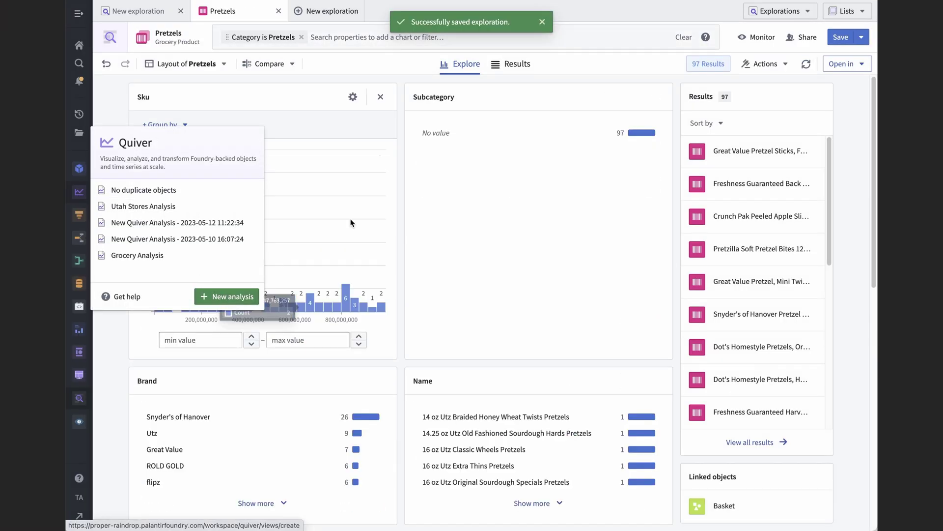
left_click(228, 295)
Save the new Quiver analysis as 'Pretzels Analysis'.
left_click(388, 138)
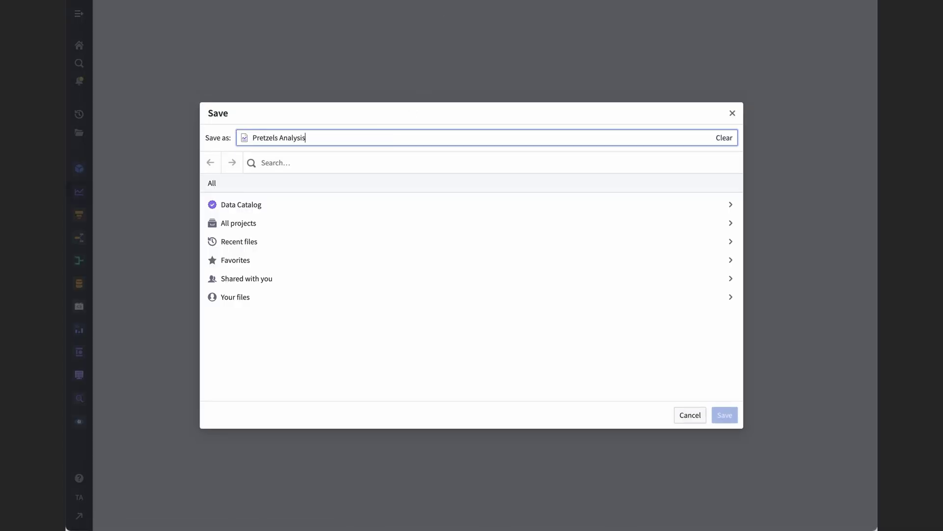
left_click(322, 223)
left_click(724, 415)
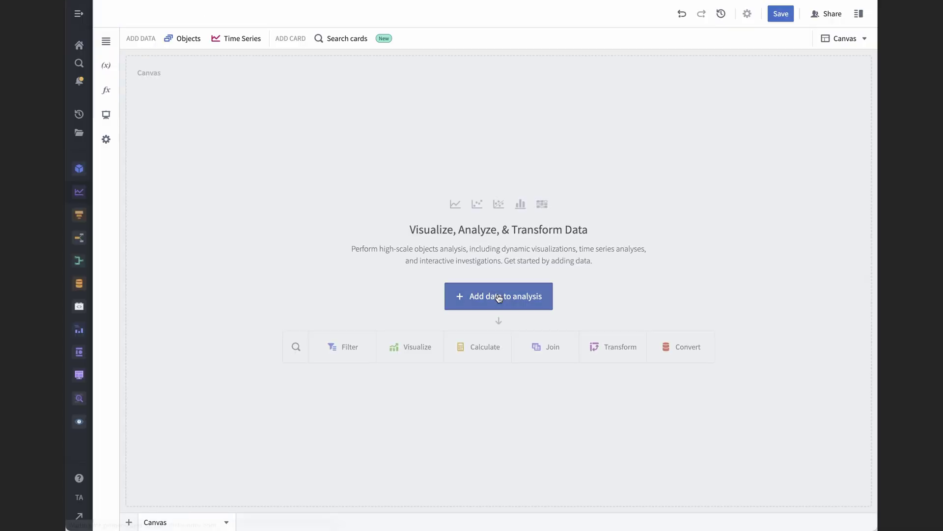
Import the Object Sets 101/Explorations/Pretzels exploration as an object set.
left_click(498, 296)
left_click(592, 70)
left_click(271, 211)
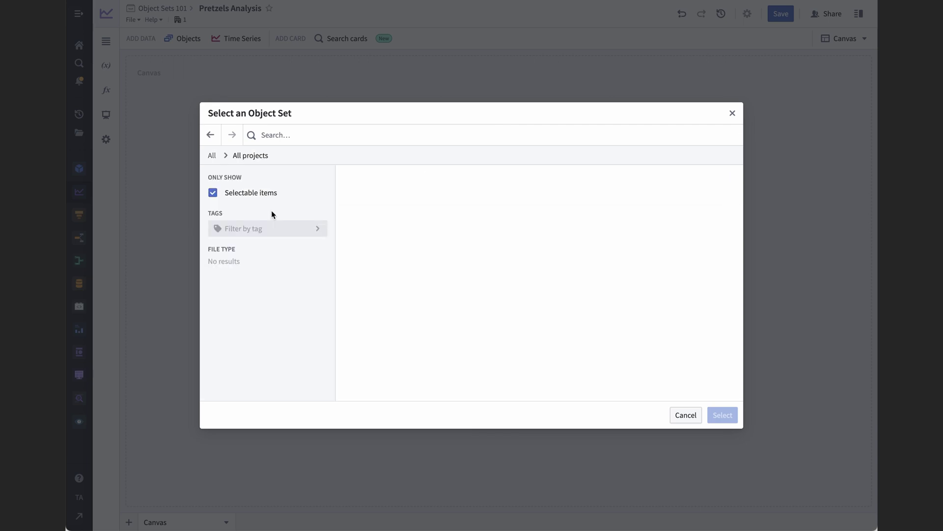
left_click(379, 291)
left_click(414, 177)
left_click(723, 415)
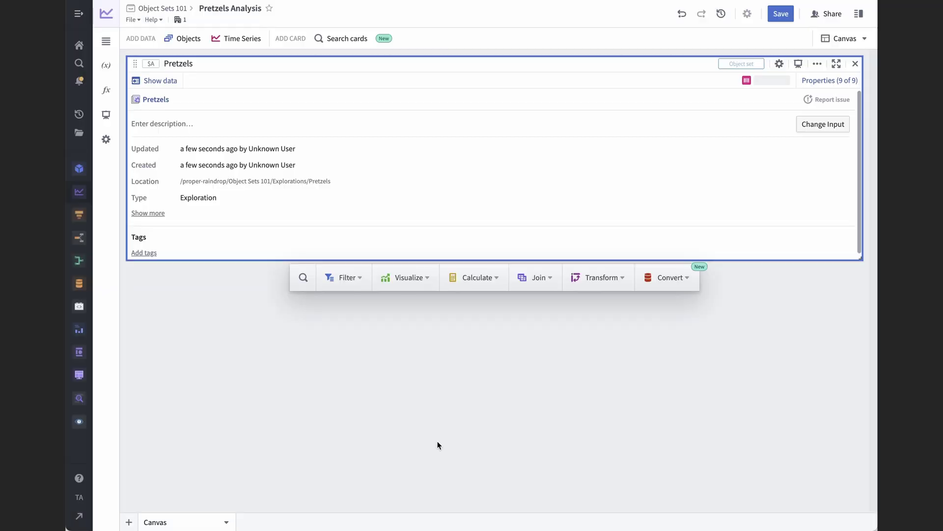
Preview the 97 Pretzels products, re-pick the Pretzels exploration, and save the analysis.
left_click(160, 80)
left_click(165, 81)
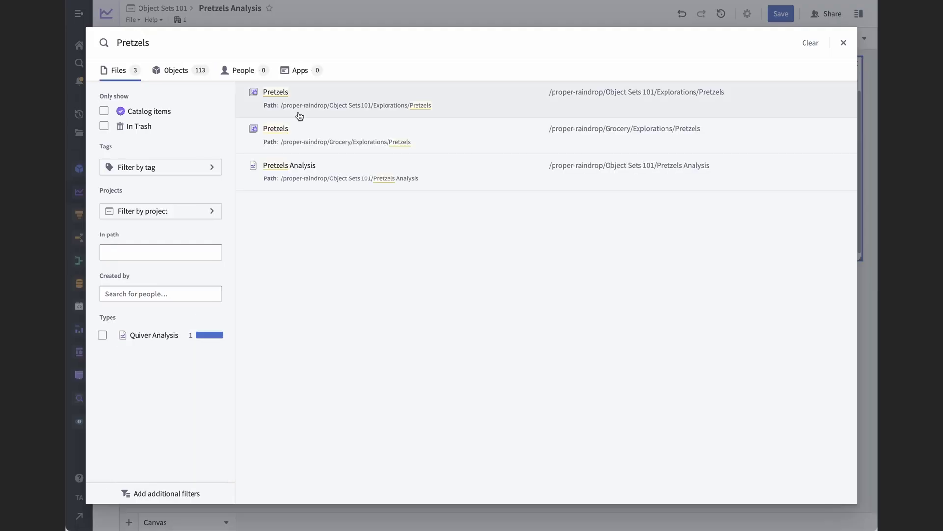
left_click(321, 106)
left_click(837, 493)
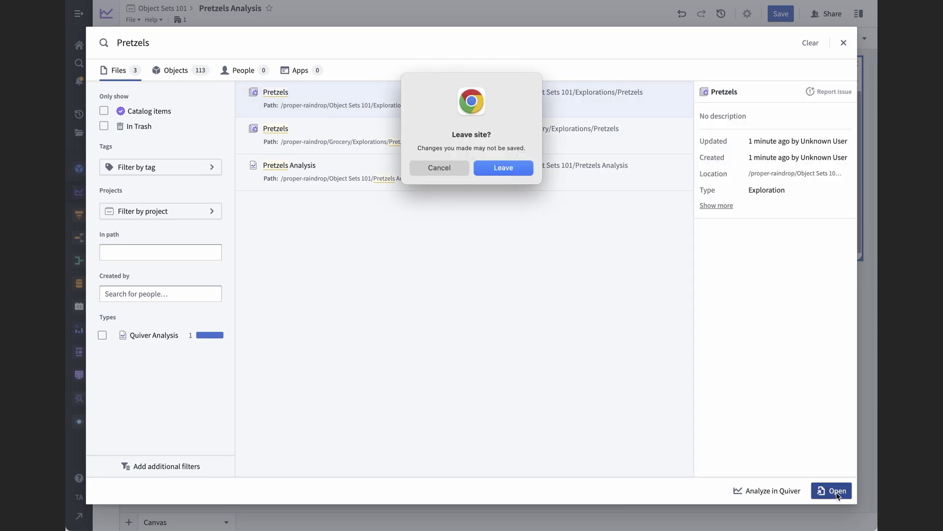
left_click(455, 168)
left_click(783, 18)
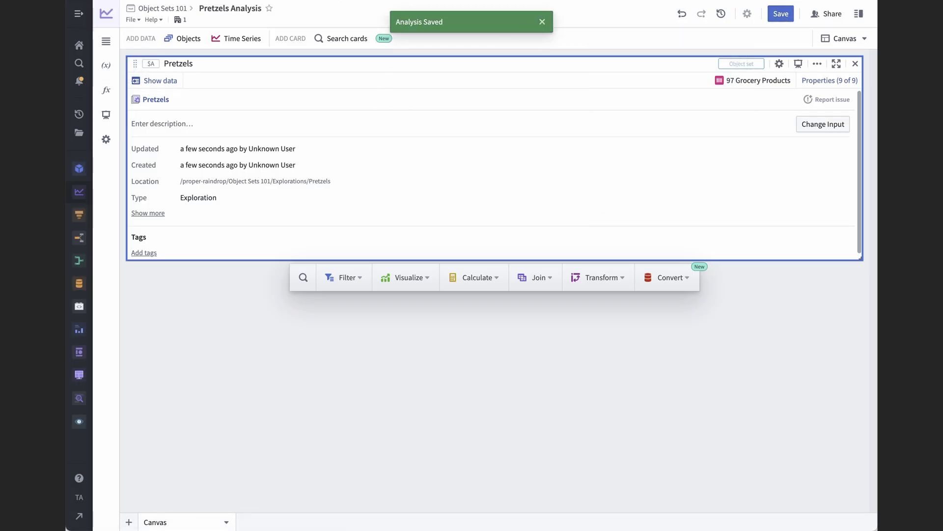
Navigate from Object Sets 101 through the projects list to the Grocery project.
left_click(163, 9)
left_click(204, 13)
left_click(182, 225)
Move the Pretzels exploration in Grocery's Explorations folder to the trash and confirm.
left_click(181, 226)
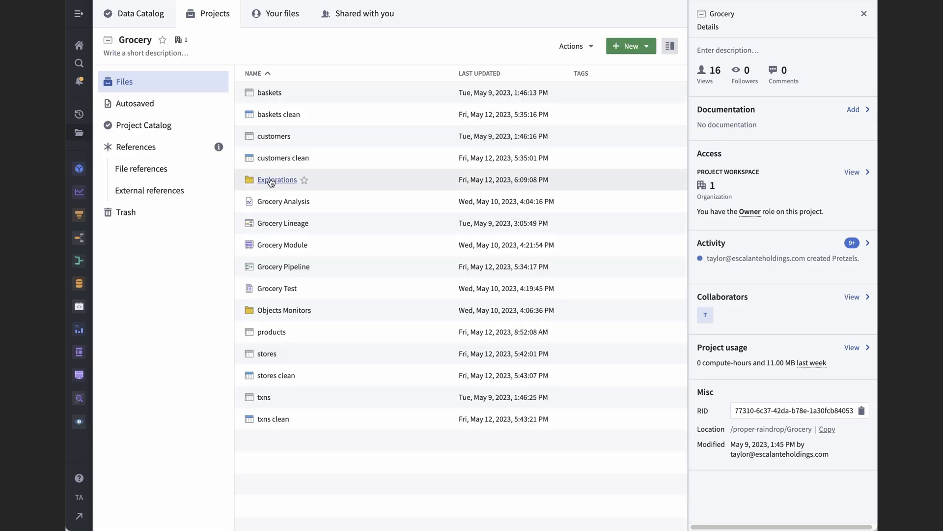
left_click(271, 180)
left_click(275, 90)
left_click(545, 72)
left_click(573, 284)
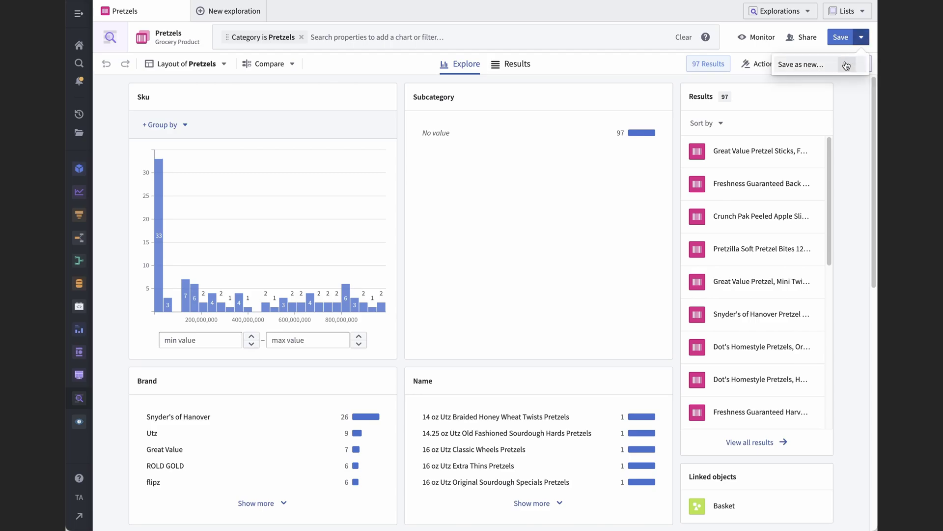
In the save dialog, choose List instead of Exploration for the Pretzels products.
left_click(801, 65)
left_click(576, 184)
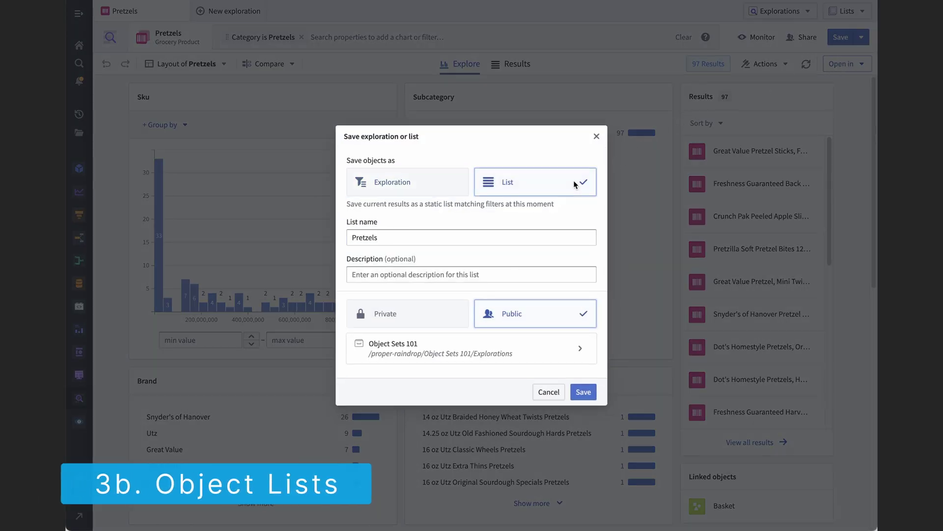
left_click(588, 205)
left_click(431, 185)
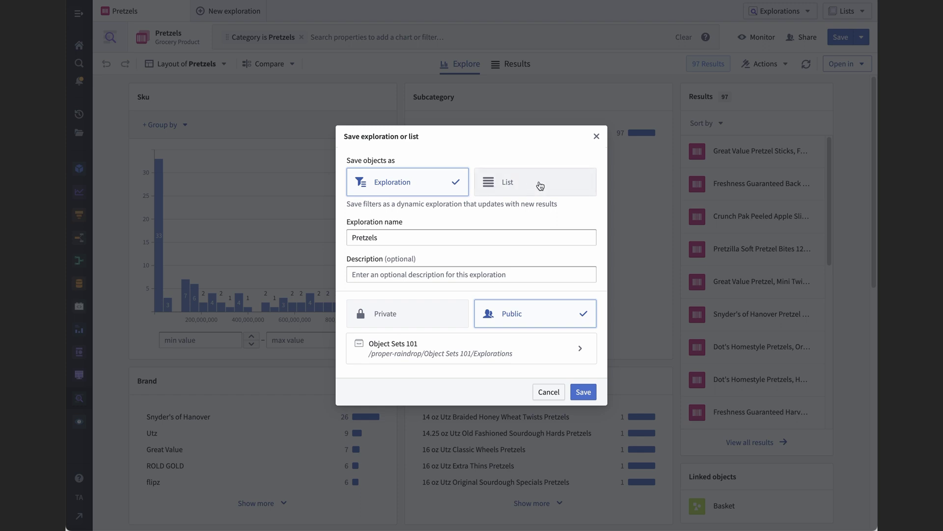
left_click(541, 184)
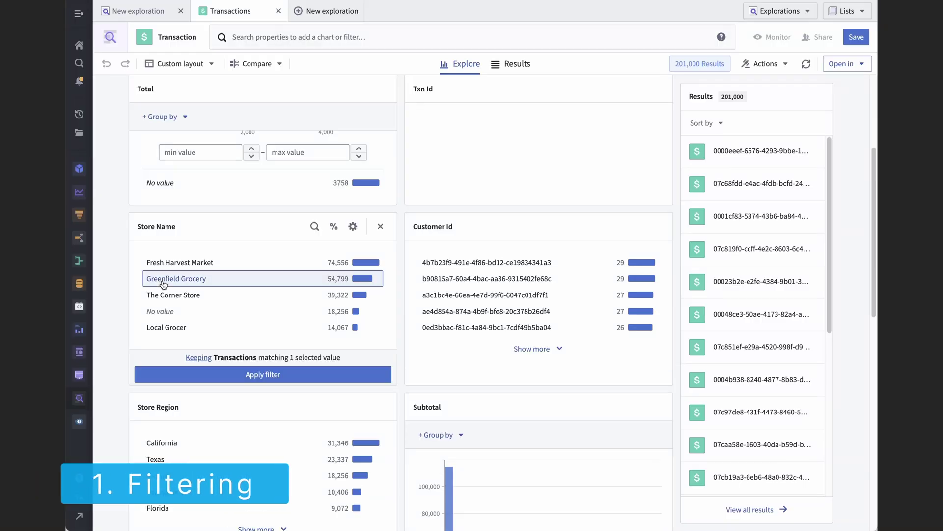
Filter Transactions to Greenfield Grocery, Feb 9–Nov 19 2021 via a Txn Ts chart, and list the 10,780 results.
left_click(133, 374)
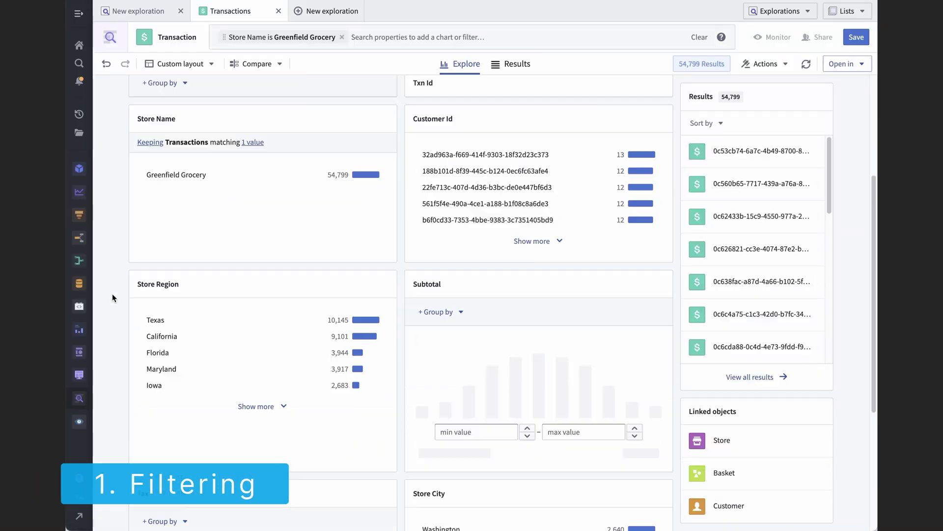
scroll(112, 295, "down", 4)
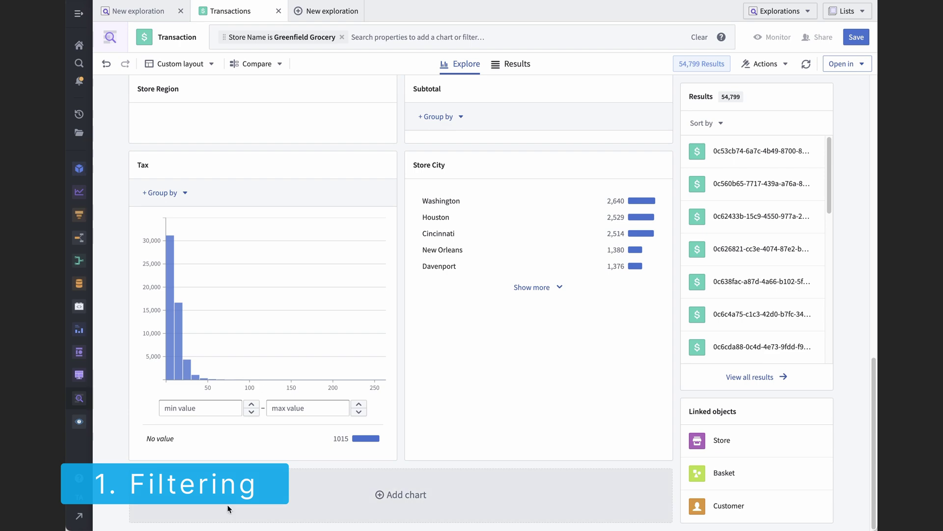
left_click(227, 506)
scroll(322, 364, "down", 3)
left_click(320, 386)
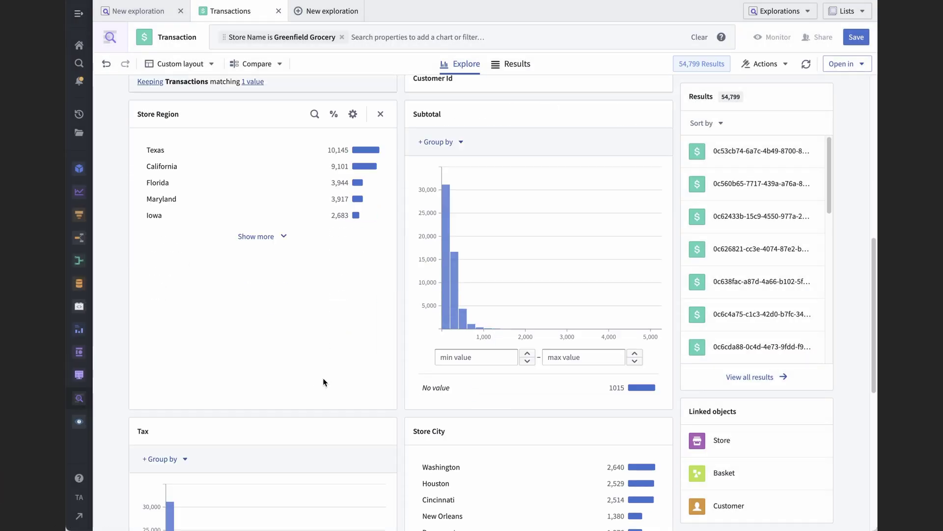
left_click_drag(263, 376, 302, 377)
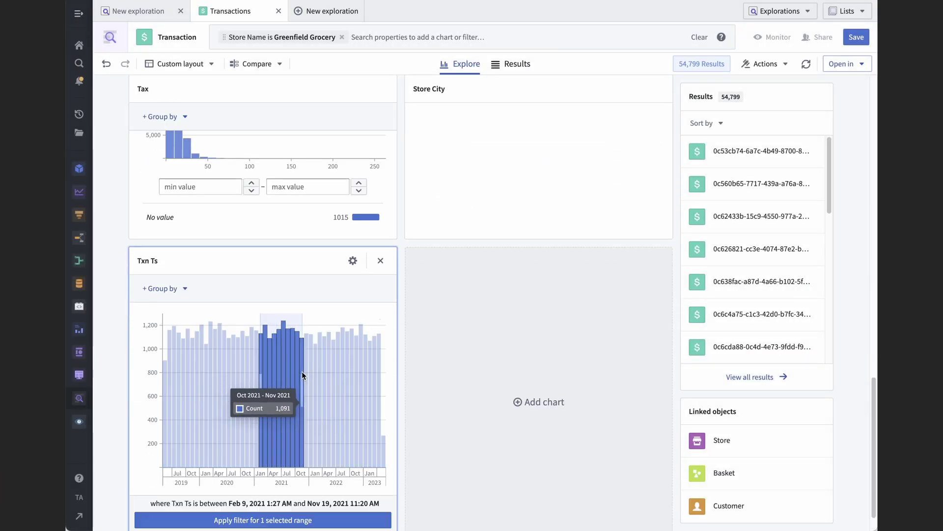
left_click(280, 509)
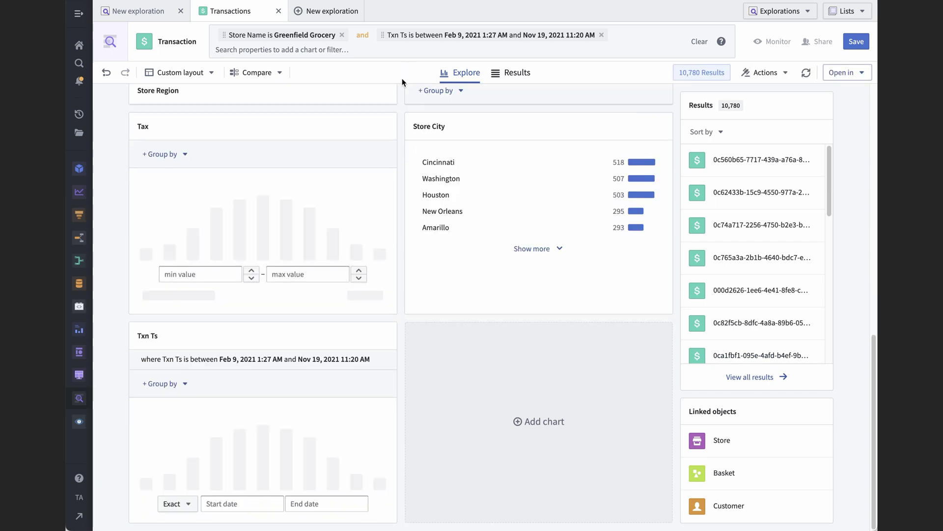
scroll(400, 106, "up", 7)
left_click(512, 74)
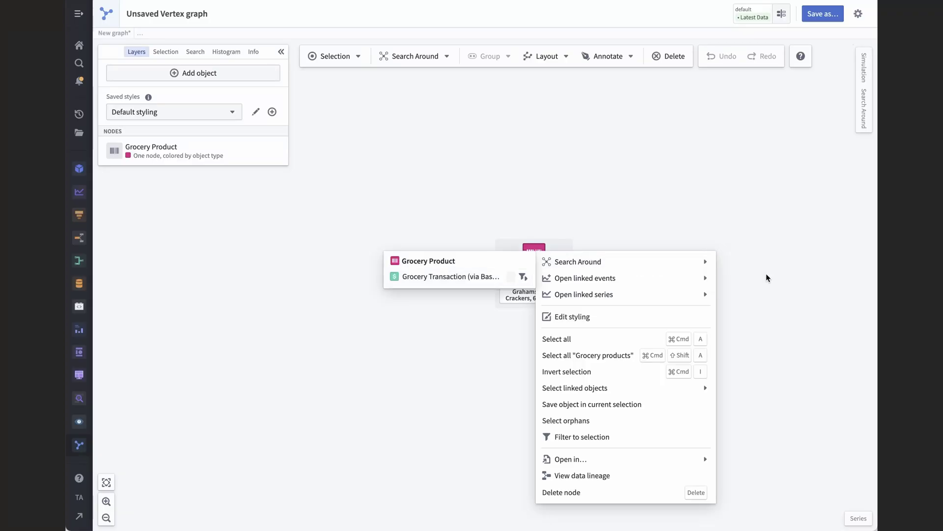
Search around the product to its 20 grocery transactions and arrange the graph radially.
left_click(459, 276)
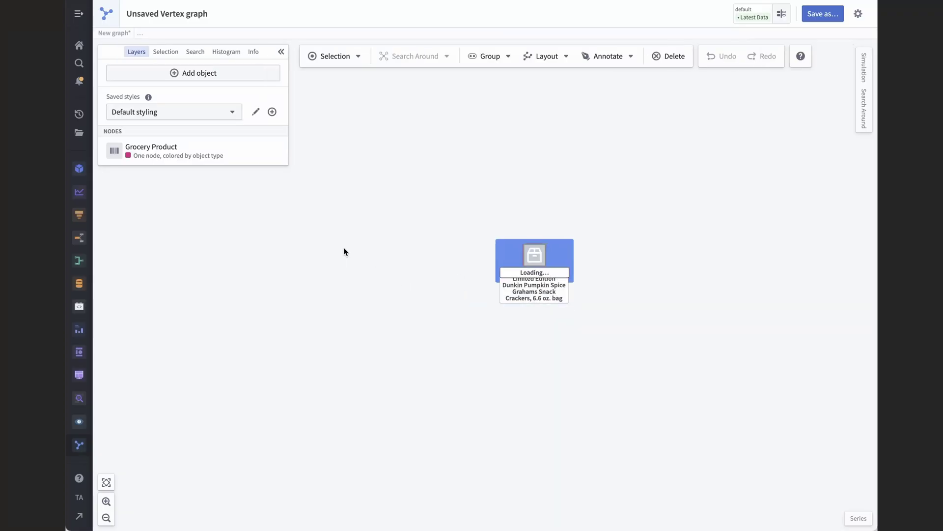
key("l")
key("d")
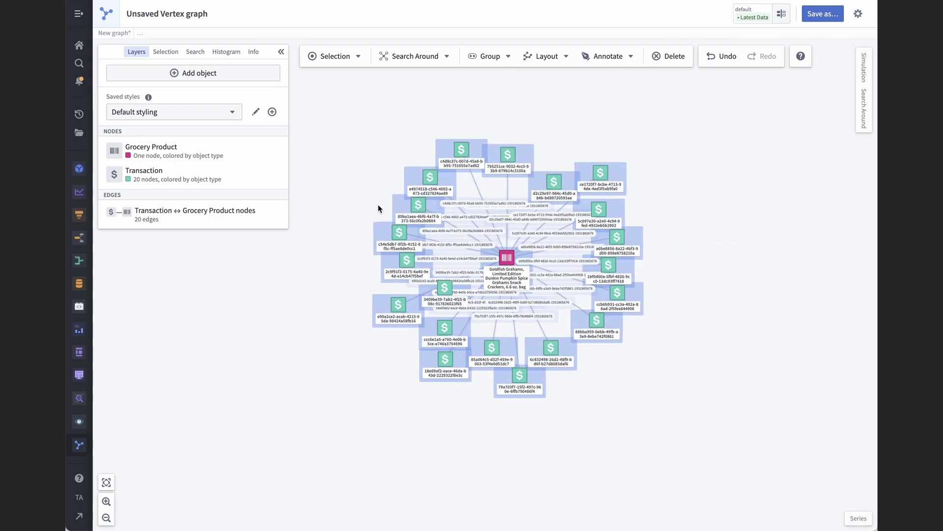
Select all 20 transactions and search around to their 18 linked stores.
double_click(508, 156)
right_click(509, 157)
mouse_move(590, 167)
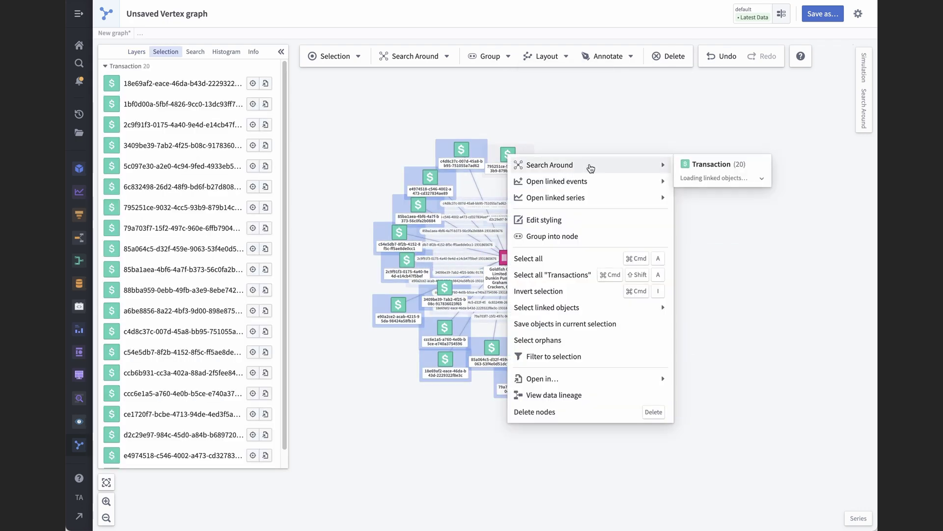
left_click(764, 213)
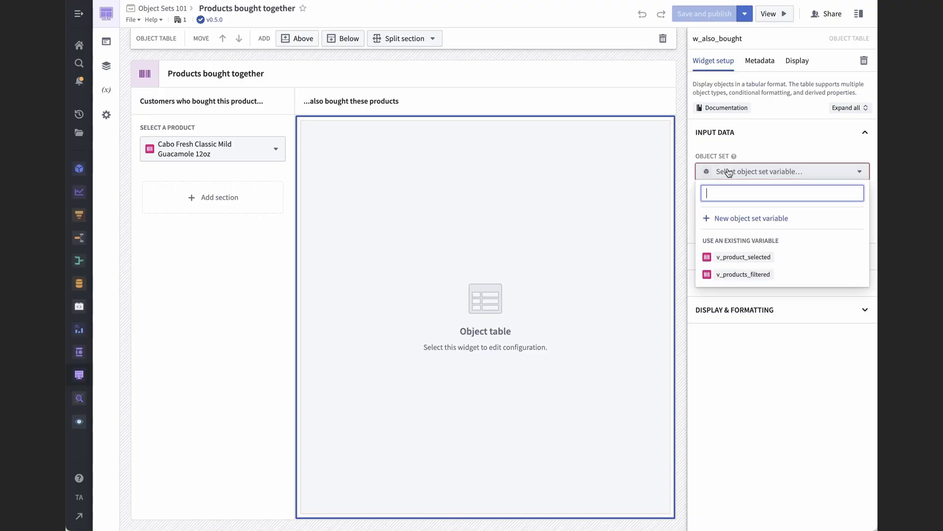
Replace the table's object set with a new object set variable, v_also_bought.
left_click(743, 258)
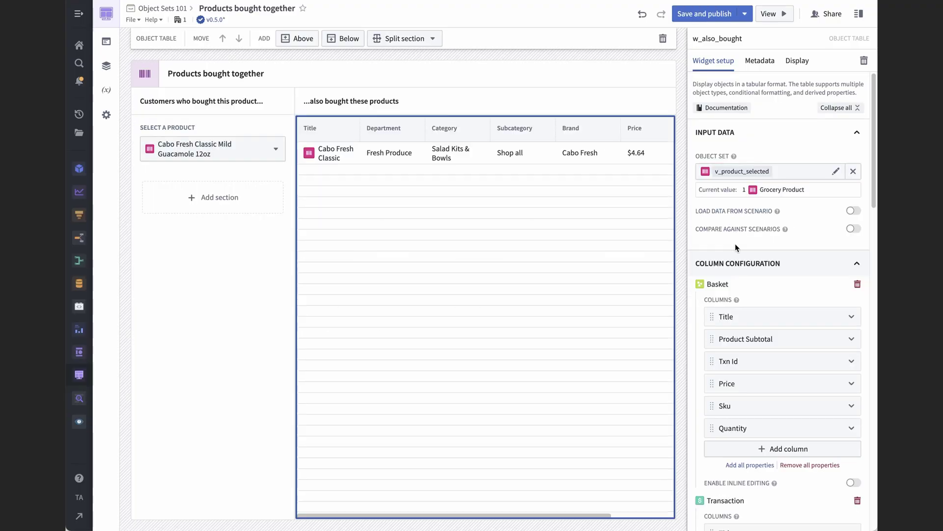
left_click(836, 172)
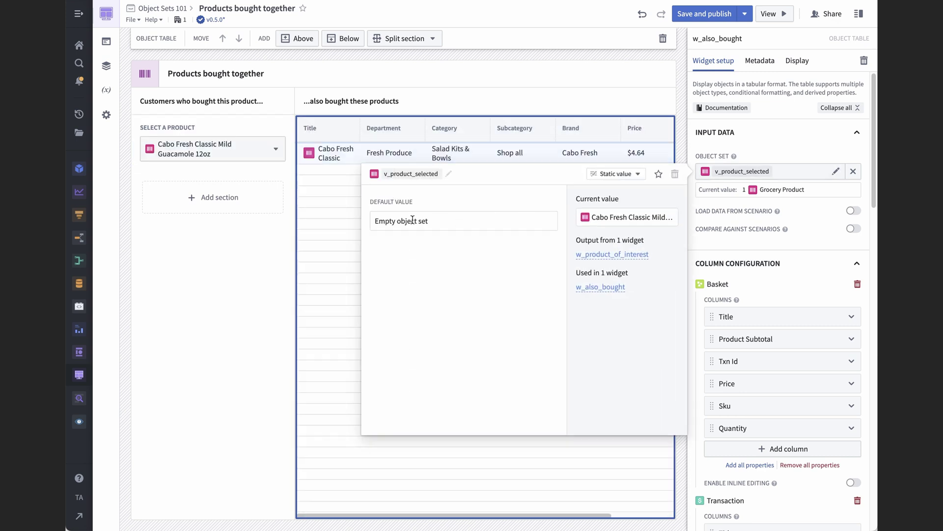
left_click(617, 174)
left_click(521, 262)
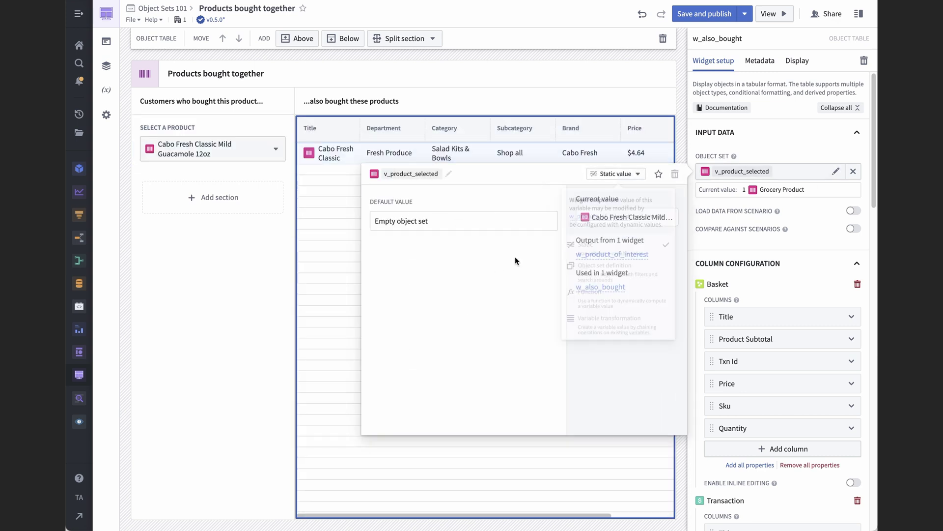
left_click(853, 171)
left_click(724, 221)
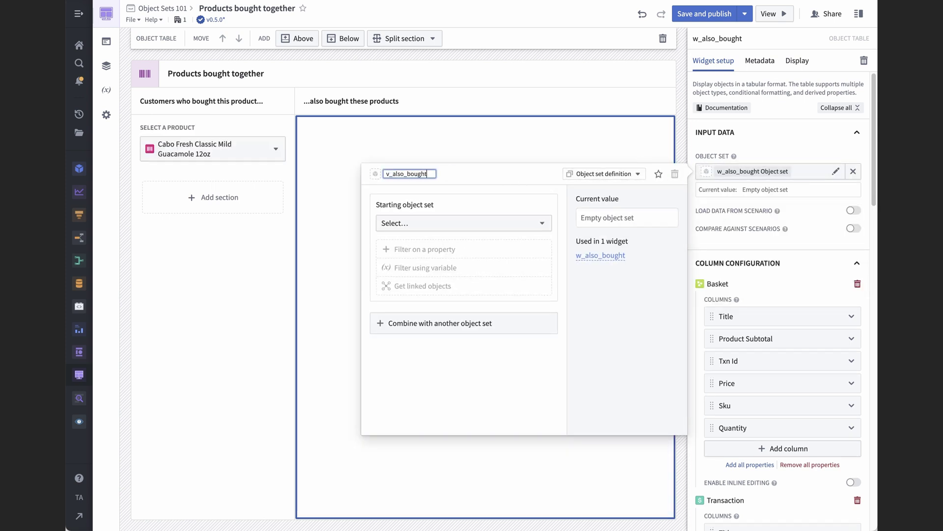
Start v_also_bought from v_product_selected and get its linked Baskets.
left_click(476, 221)
left_click(497, 276)
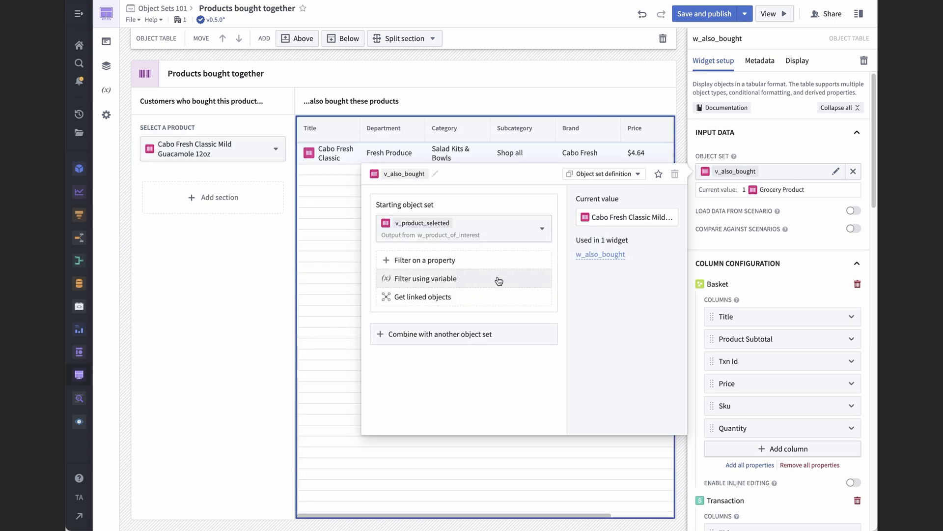
left_click(490, 299)
left_click(480, 330)
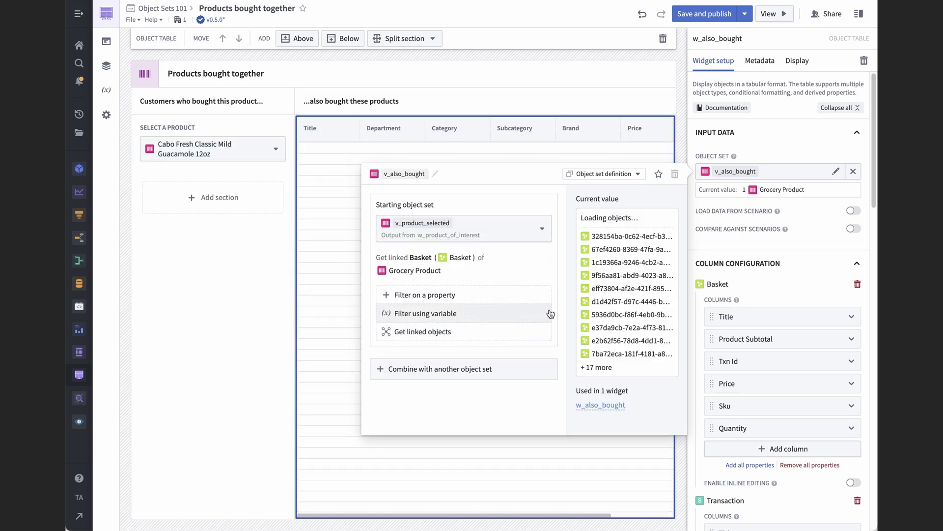
left_click(681, 136)
Chain linked Transactions, Baskets, then Grocery Products, filling the table with 105 products.
left_click(837, 172)
left_click(423, 332)
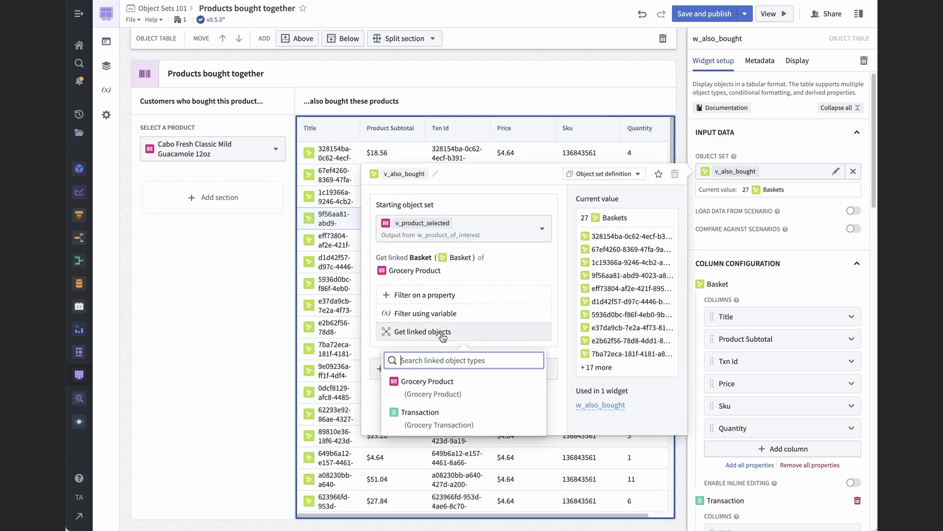
left_click(419, 412)
left_click(682, 128)
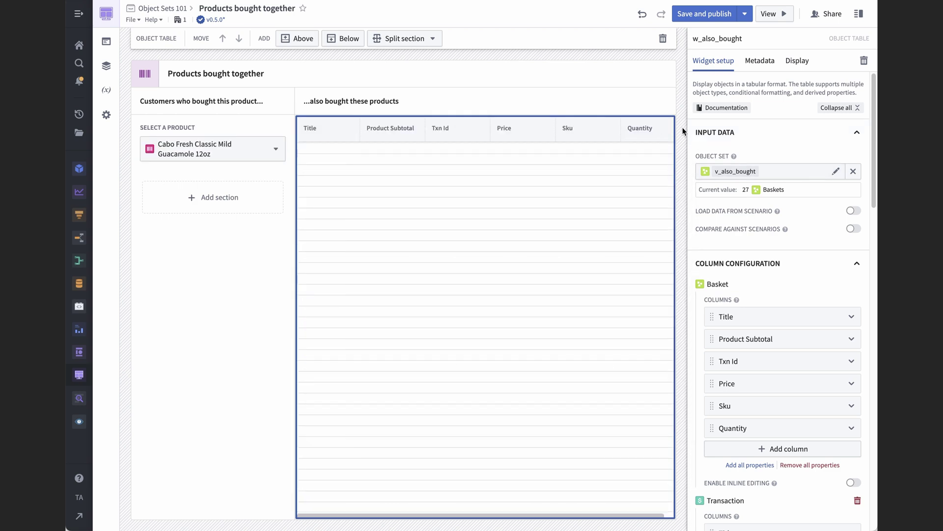
left_click(837, 172)
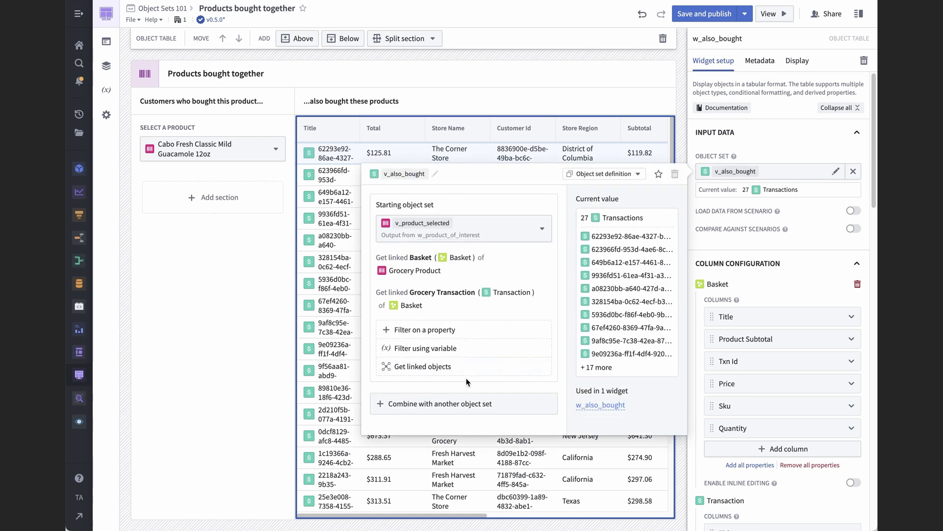
left_click(423, 366)
left_click(444, 450)
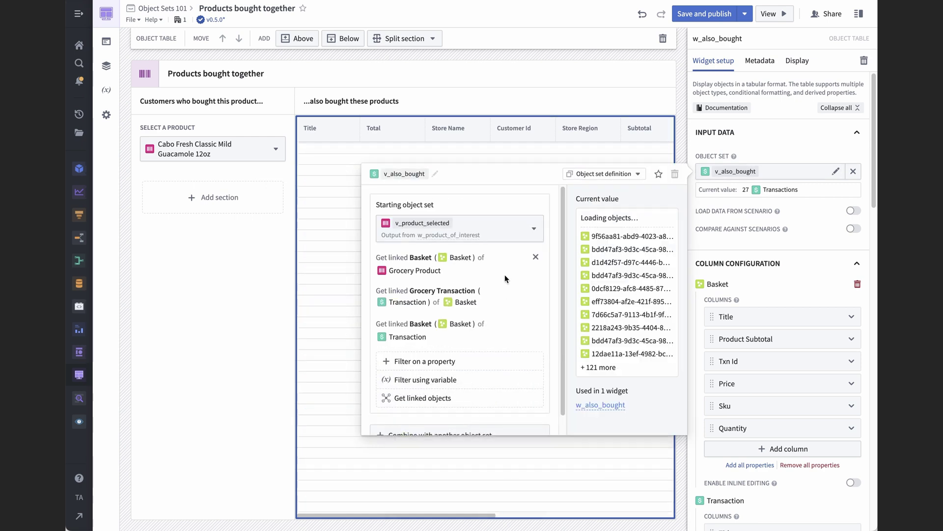
scroll(464, 360, "down", 1)
left_click(447, 386)
left_click(410, 486)
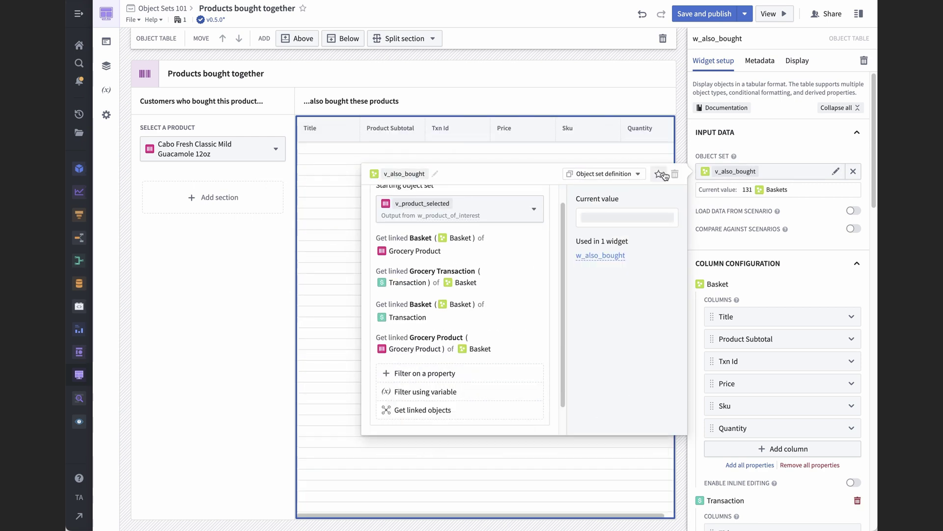
left_click(682, 139)
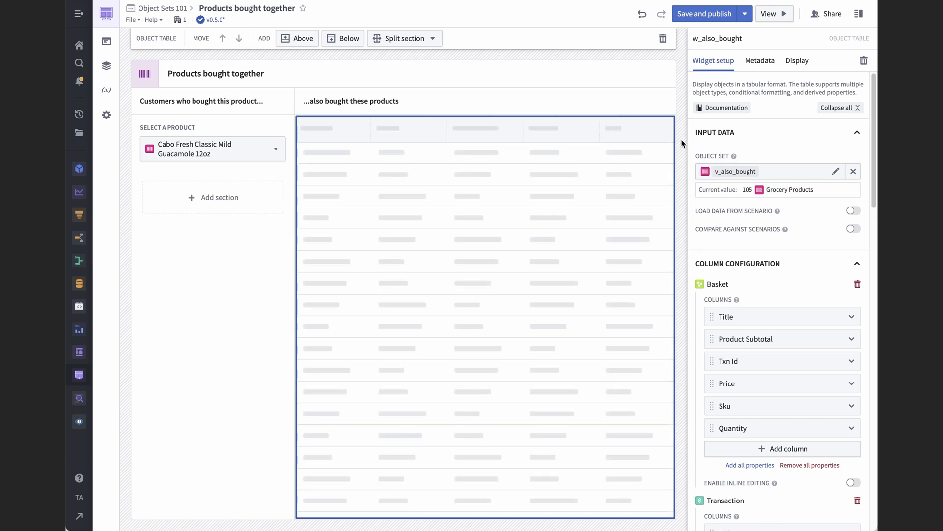
In view mode, select Bolthouse Farms Cucumber Ranch Dressing, Yogurt Dressing, 12 oz as the product.
left_click(764, 14)
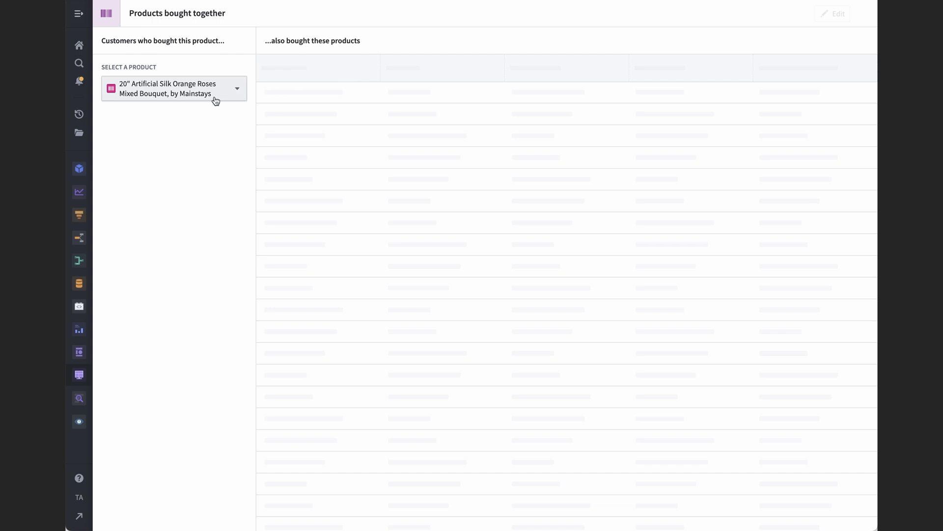
left_click(216, 100)
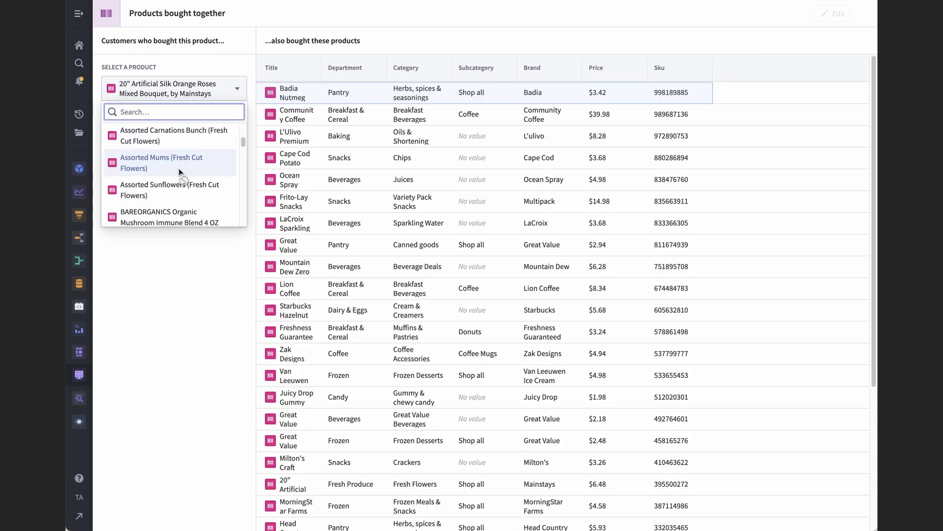
scroll(178, 174, "down", 3)
left_click(167, 182)
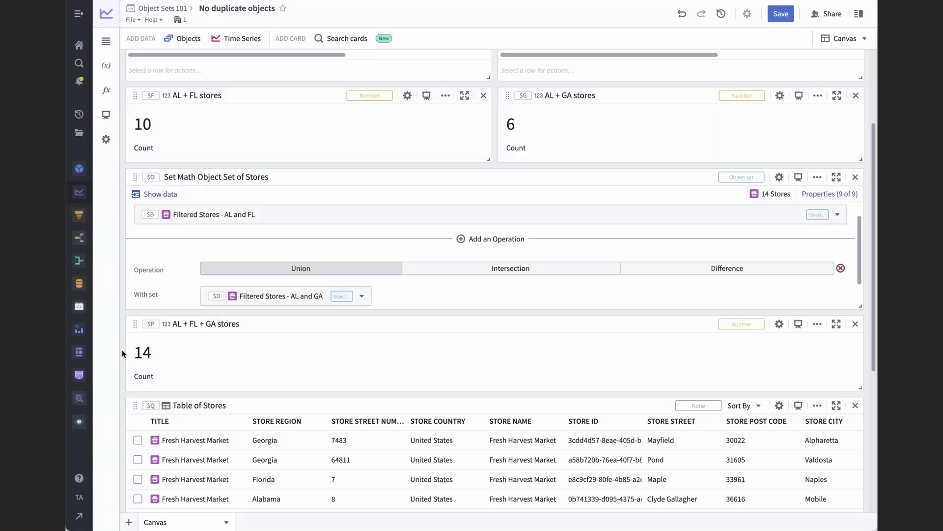
Change the Set Math operation to Intersection, then to Difference.
left_click(371, 339)
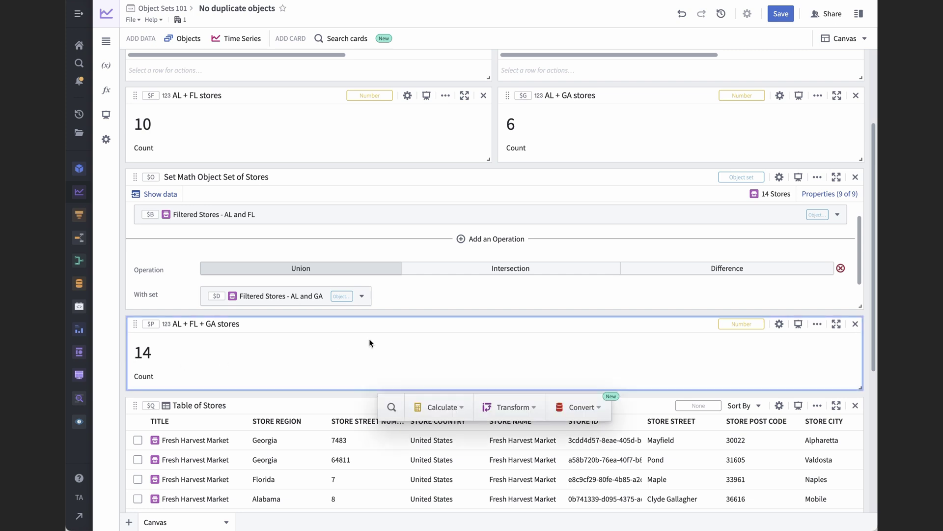
left_click(461, 276)
left_click(461, 273)
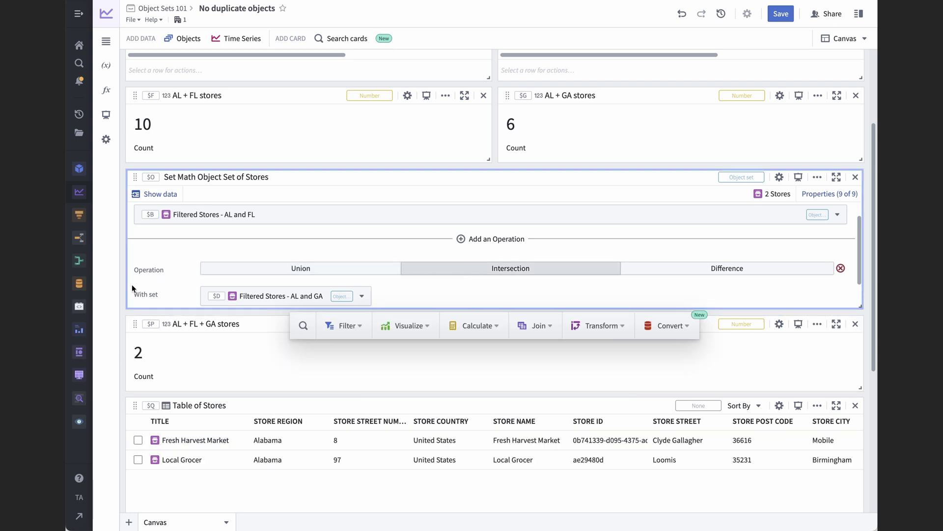
left_click(120, 292)
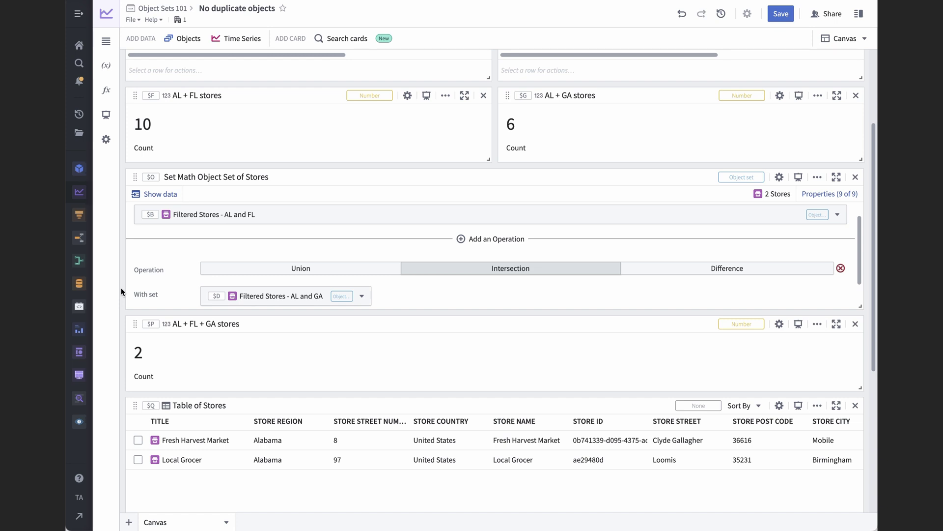
left_click(197, 291)
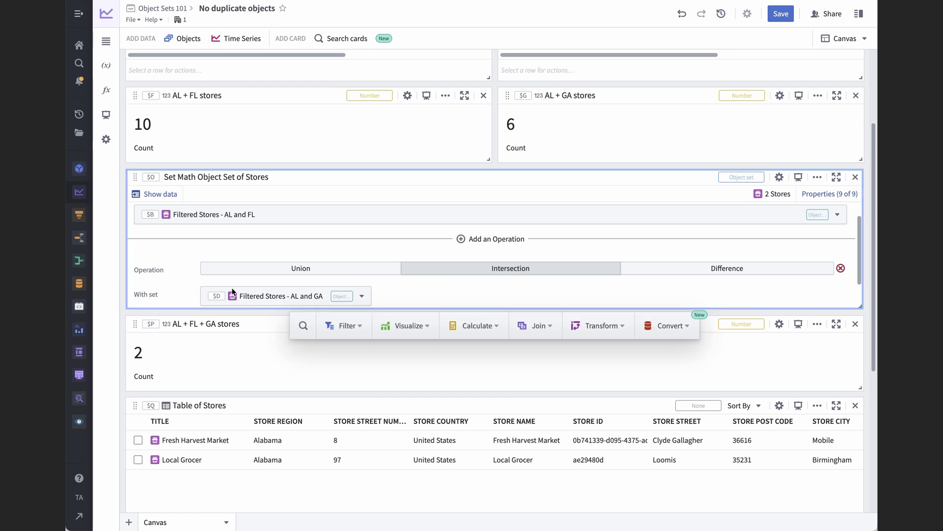
left_click(709, 268)
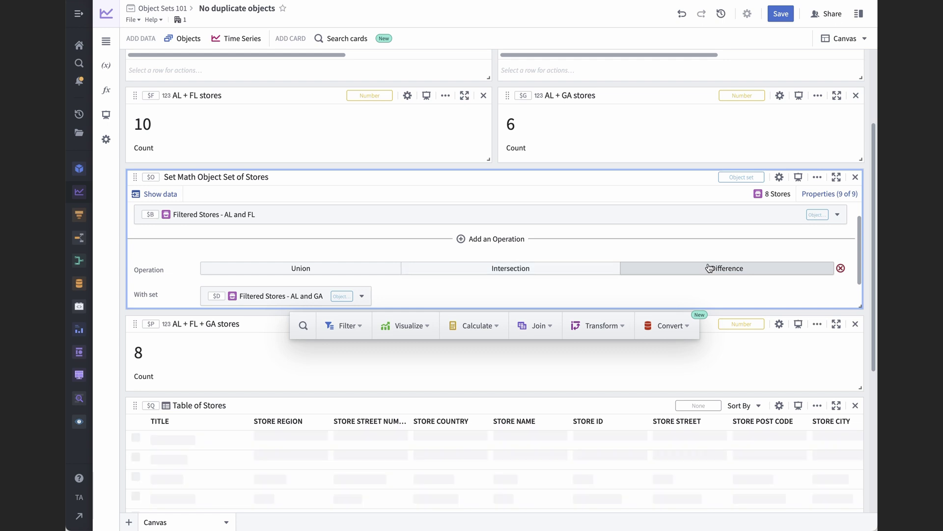
left_click(832, 315)
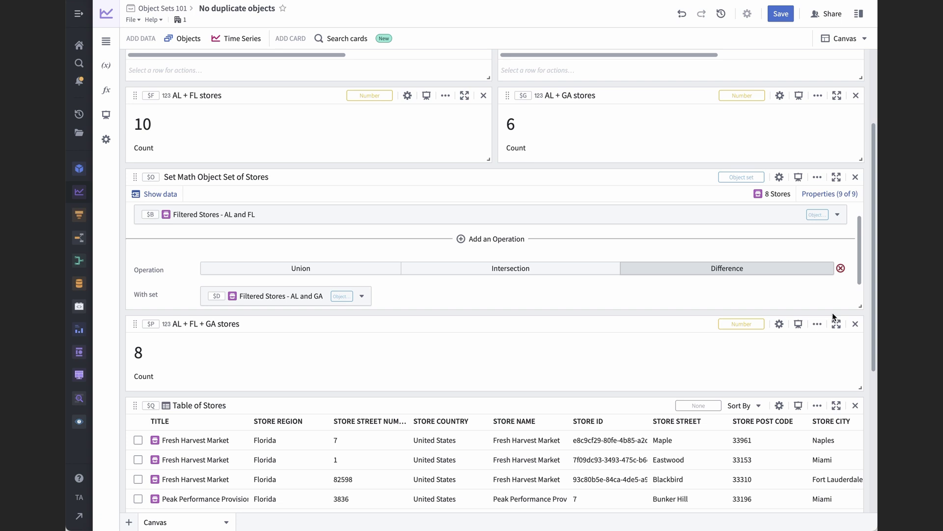
Scroll through the Table of Stores to see all 8 Florida stores in the difference.
left_click(723, 348)
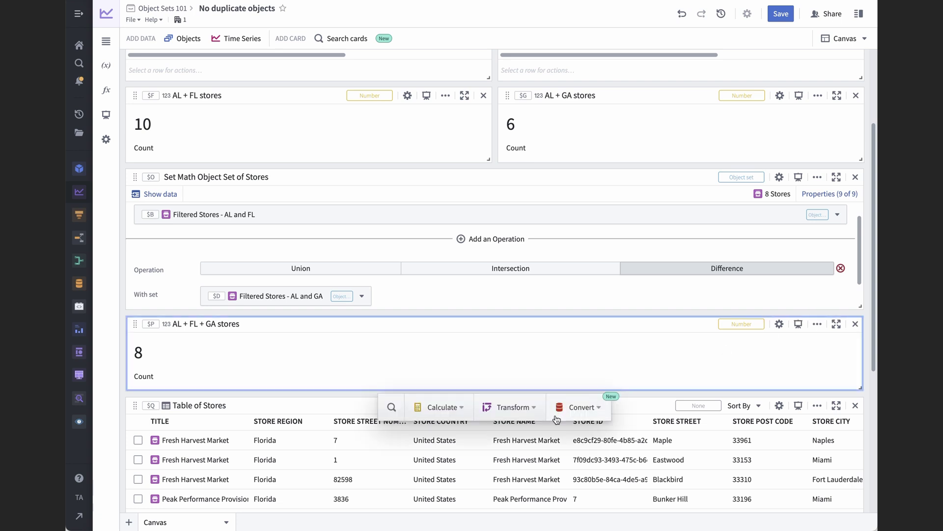
left_click(526, 452)
scroll(527, 452, "down", 3)
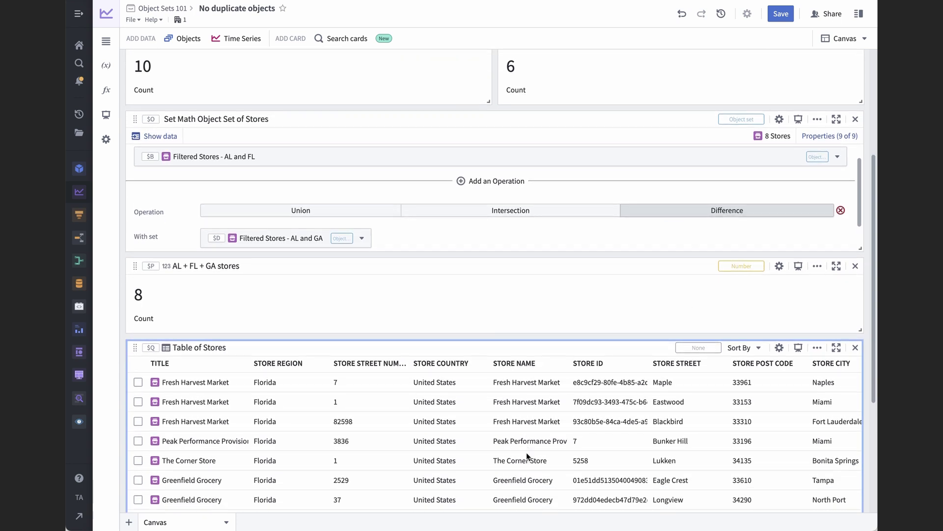
scroll(526, 453, "down", 3)
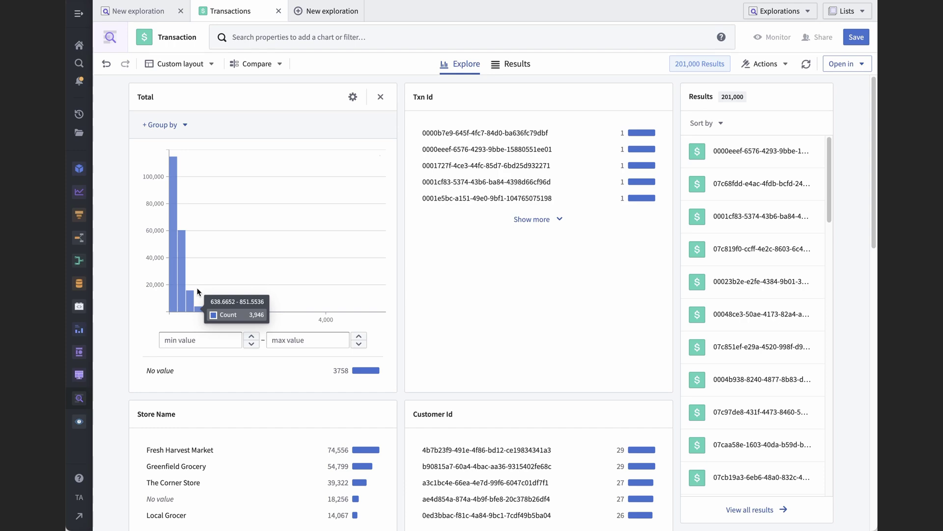
Limit Total to 708.047–5247.881 and linked Store Region to Michigan or Minnesota, leaving 246 transactions.
left_click_drag(198, 292, 374, 284)
left_click(352, 415)
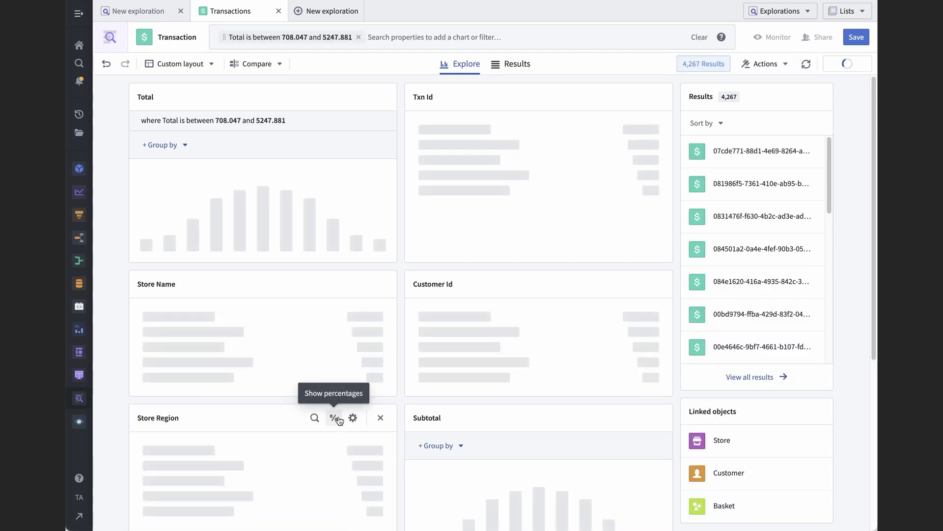
left_click(429, 32)
left_click(297, 123)
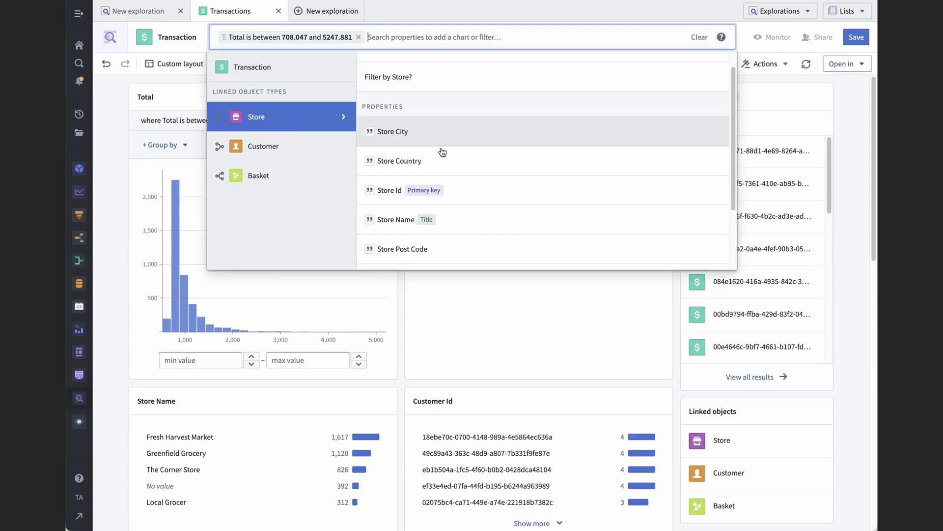
scroll(427, 186, "down", 2)
left_click(428, 197)
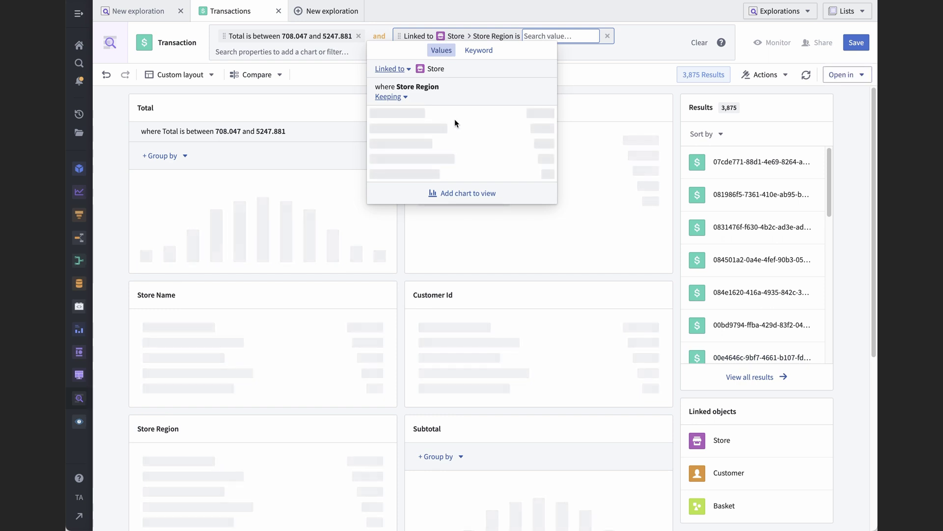
left_click(463, 206)
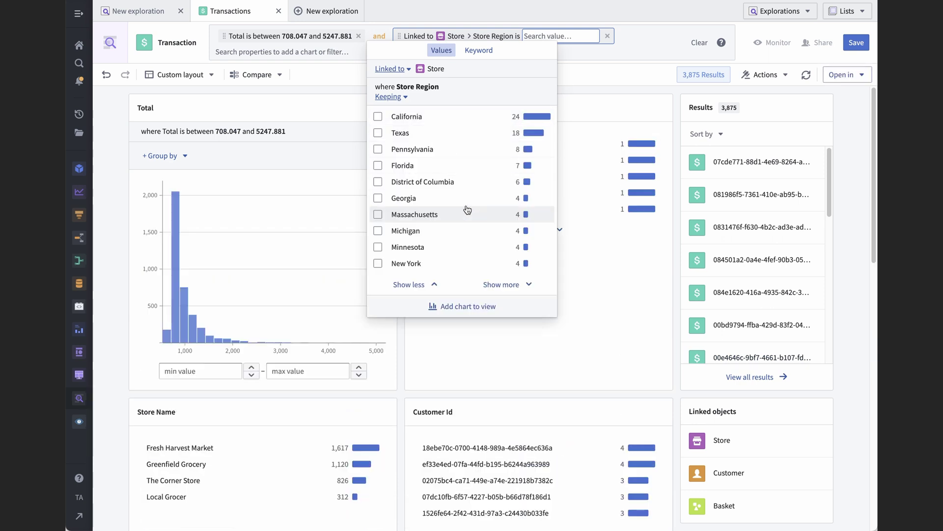
left_click(378, 231)
left_click(378, 249)
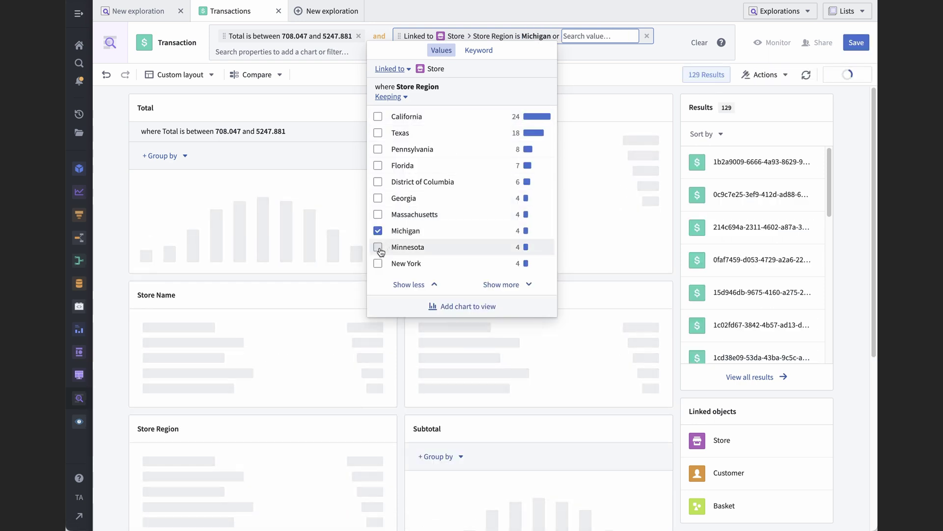
left_click(116, 216)
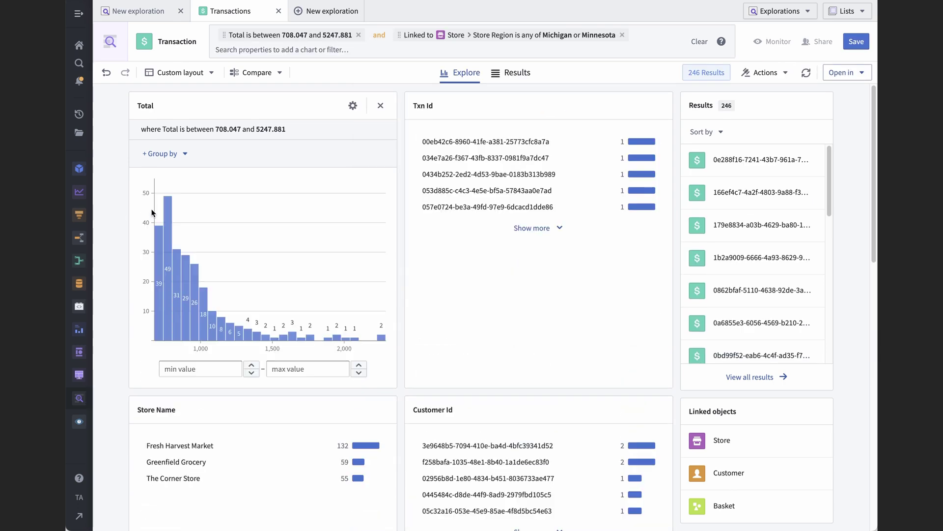
Check the 246 filtered transactions in Results, then pivot to their 8 linked stores.
left_click(513, 73)
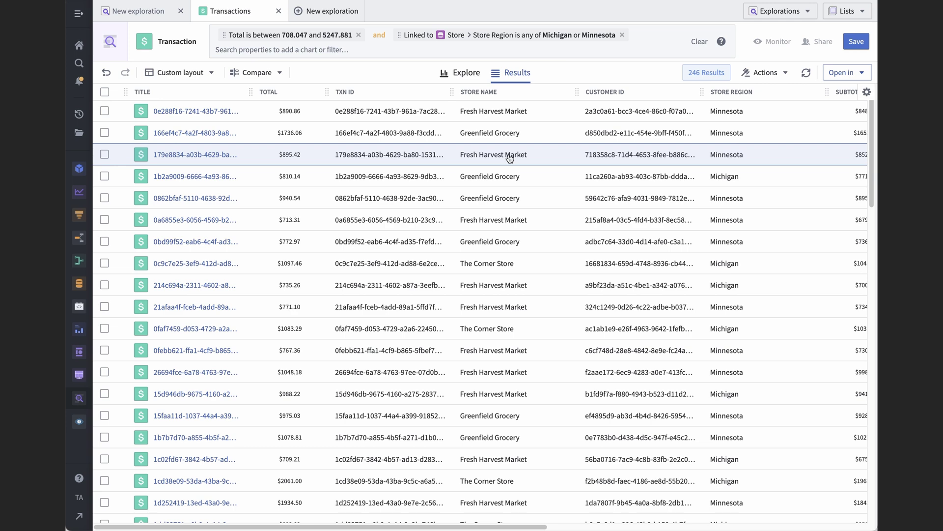
scroll(509, 159, "down", 6)
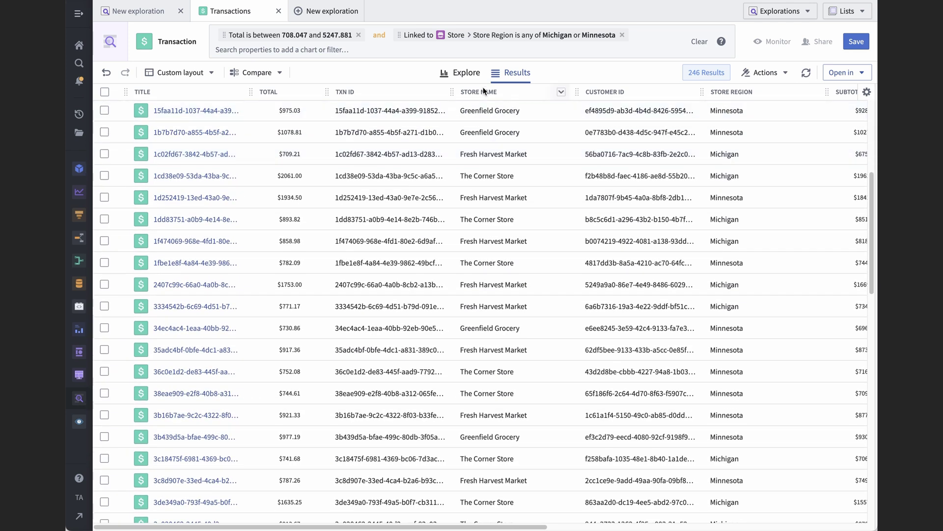
left_click(461, 73)
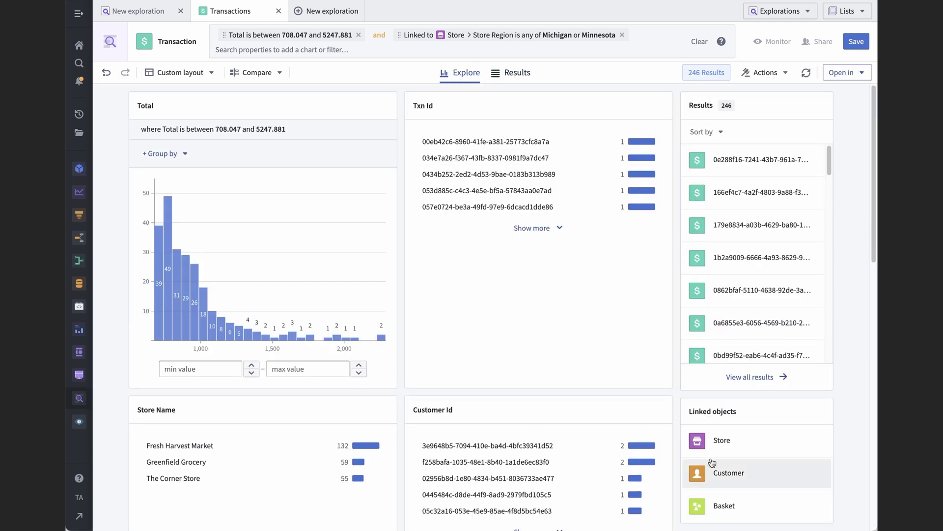
left_click(715, 441)
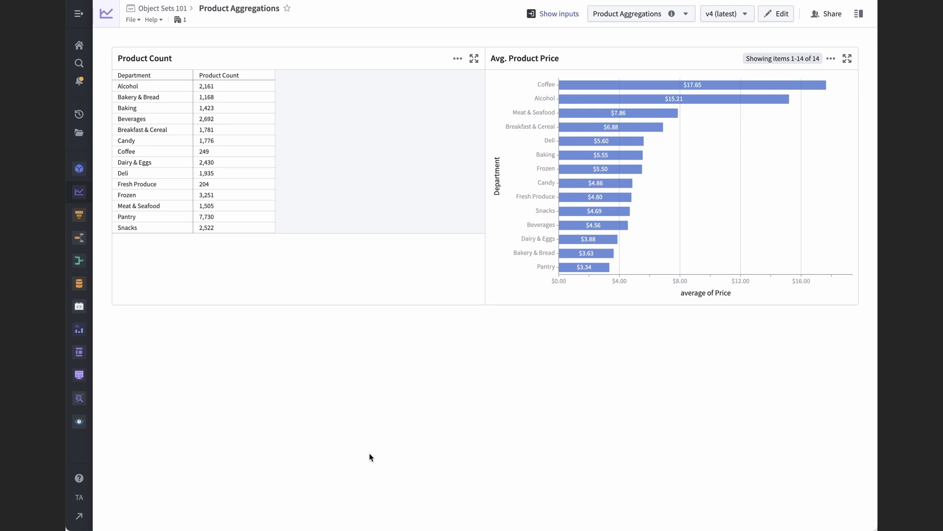
Switch the department price bar chart from Average to Max, retitle it, and republish.
left_click(775, 13)
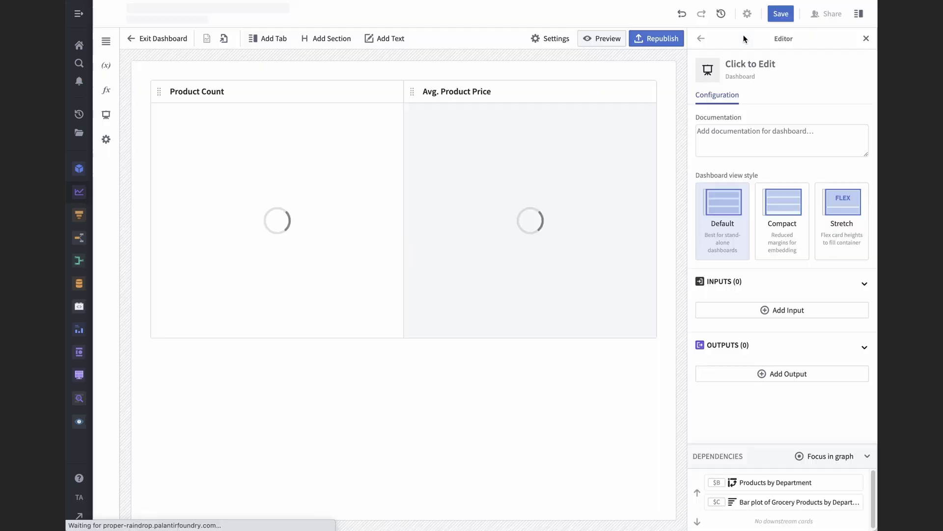
left_click(619, 160)
left_click(703, 279)
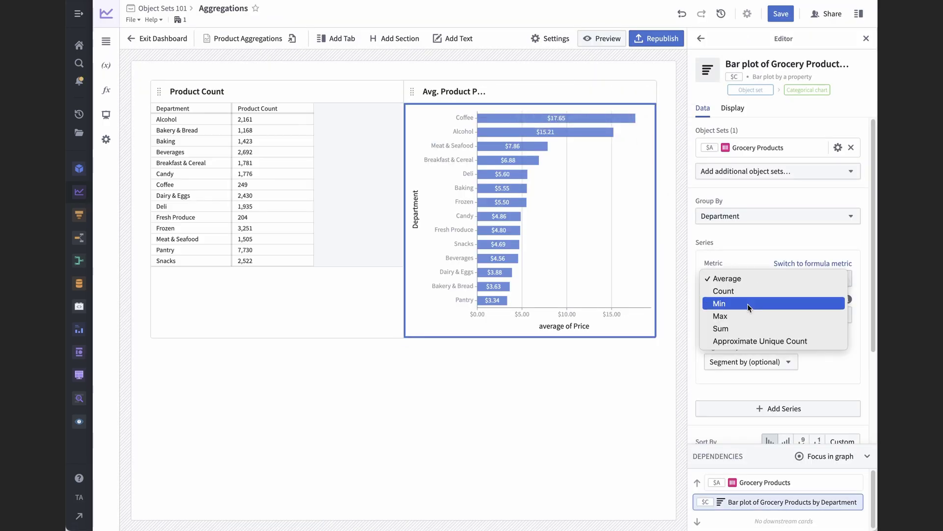
left_click(801, 313)
left_click(437, 92)
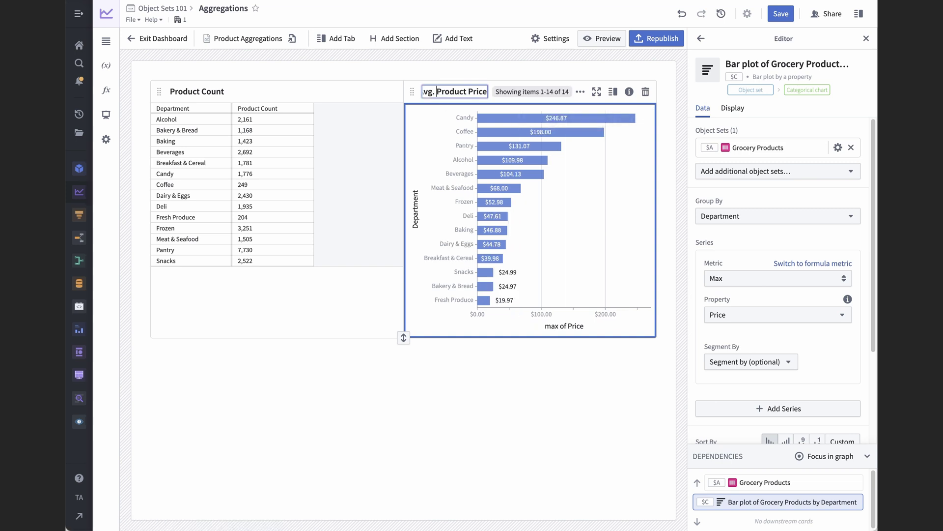
left_click(664, 38)
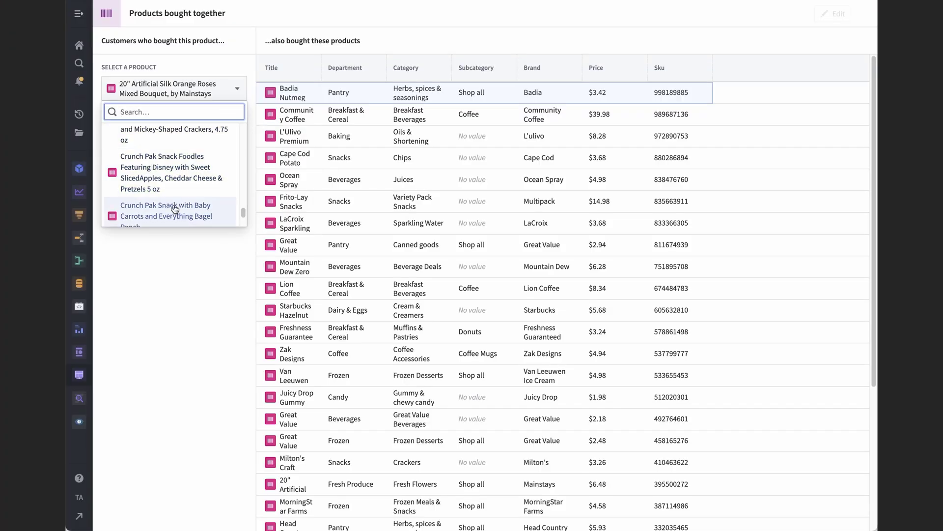
Pick Crunch Pak Snack Tart Sliced Apples and Caramel and browse its also-bought products.
scroll(174, 208, "down", 2)
left_click(174, 212)
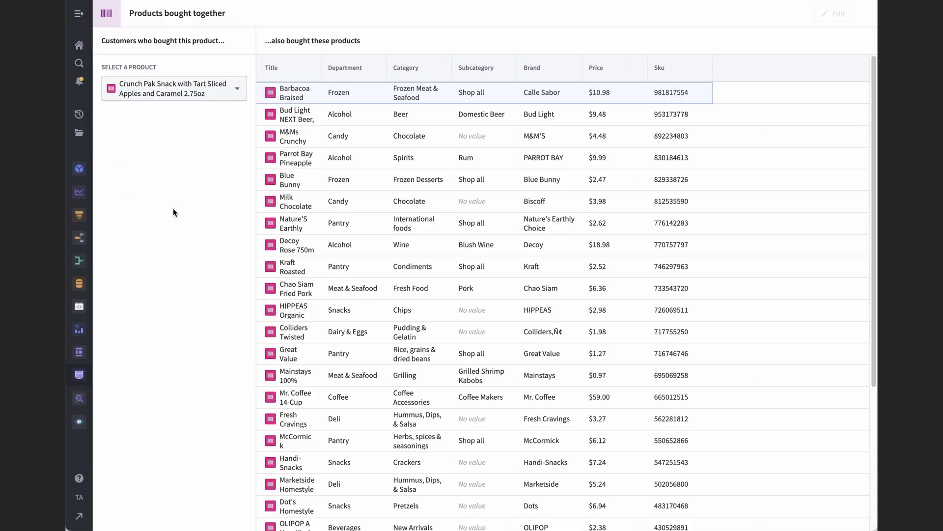
scroll(391, 265, "down", 9)
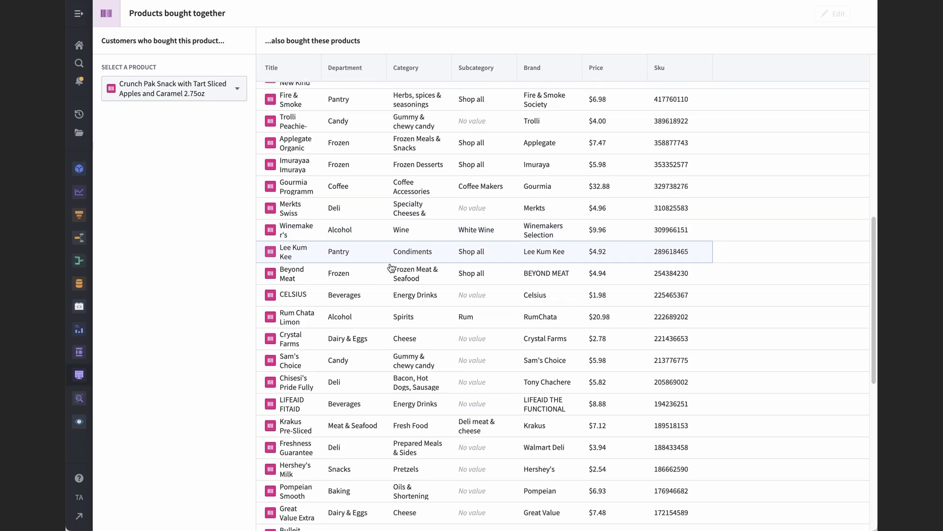
scroll(391, 267, "down", 15)
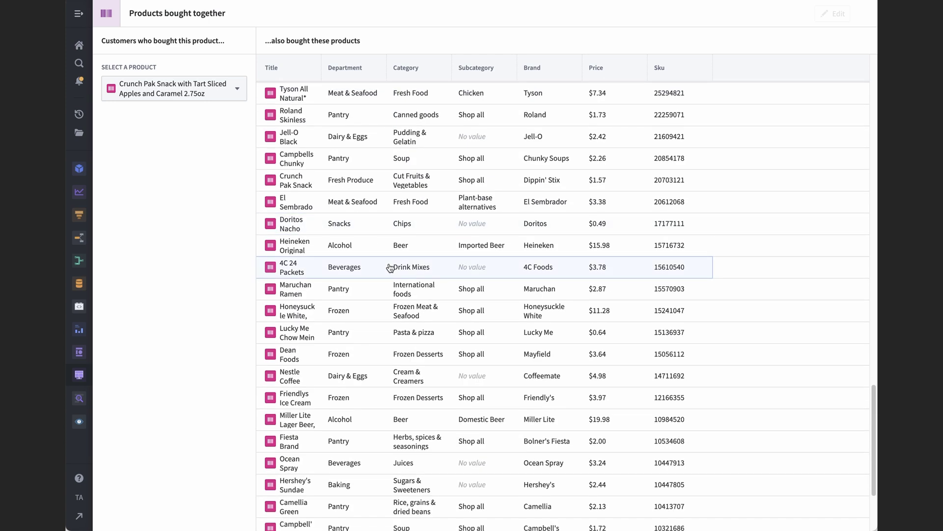
scroll(390, 267, "down", 5)
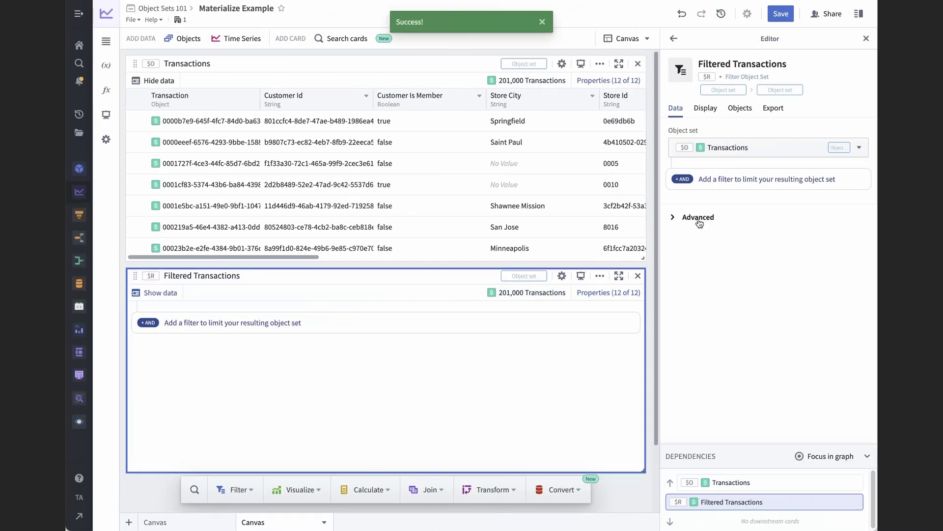
Filter transactions to Store Name contains 'Grocer'.
left_click(679, 181)
left_click(610, 211)
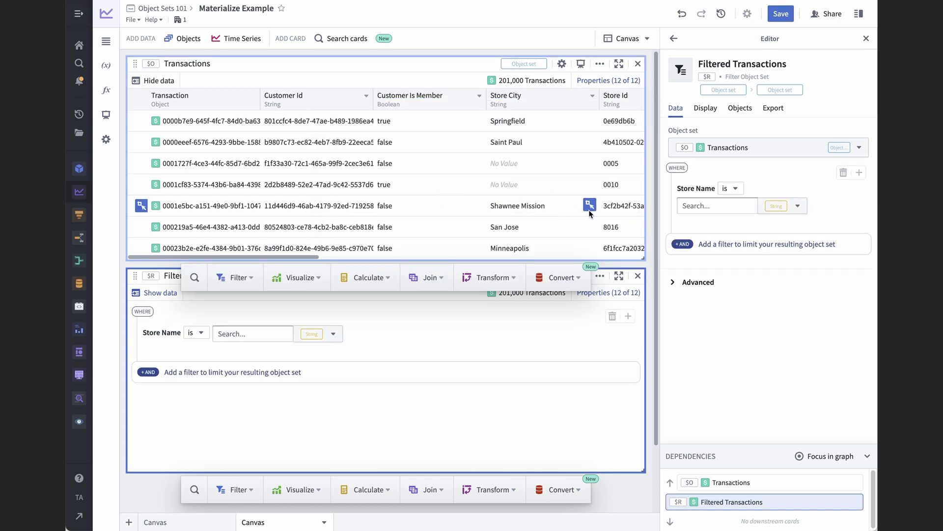
left_click(728, 188)
left_click(693, 255)
left_click(712, 201)
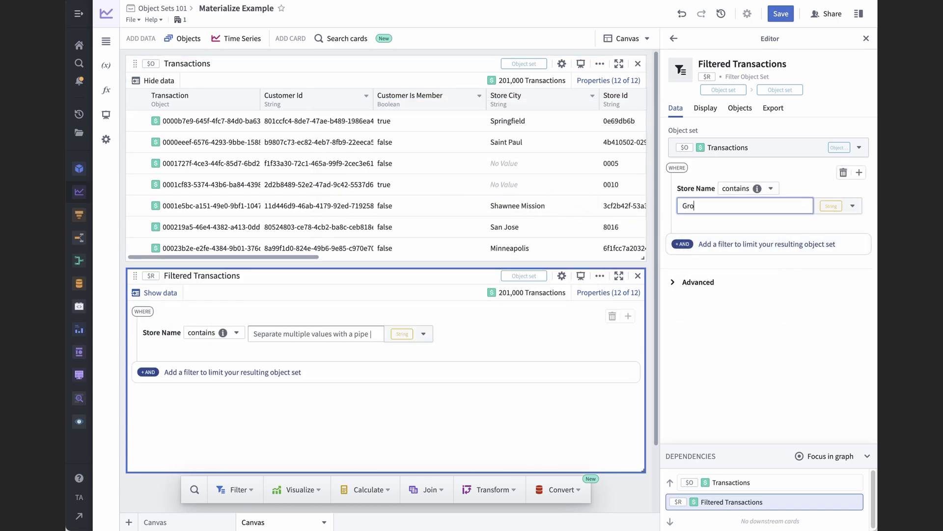
key("Return")
Add a Table card showing the Grocer-filtered transactions.
scroll(648, 340, "down", 2)
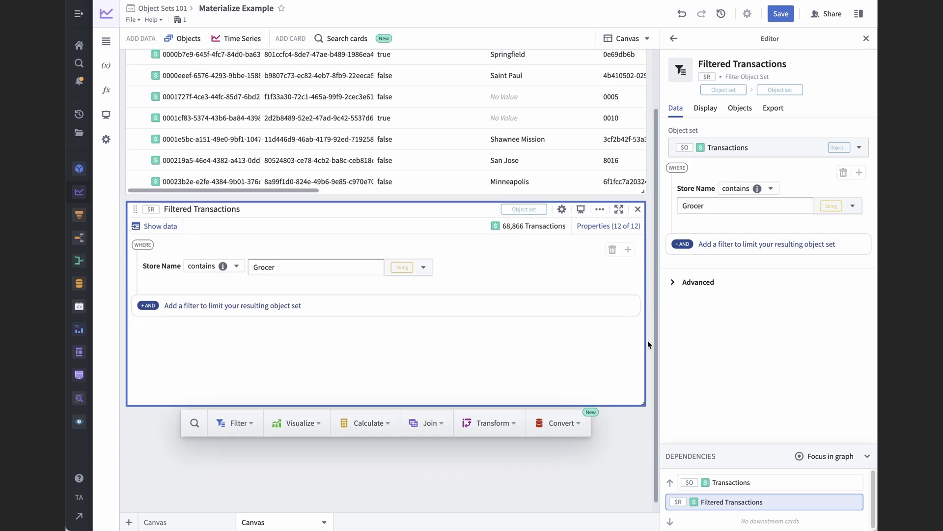
left_click(297, 418)
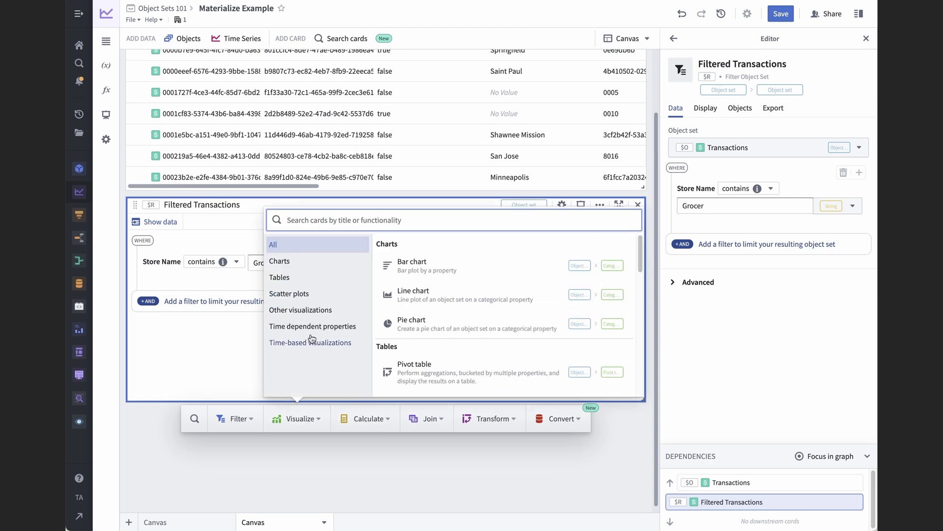
left_click(309, 278)
left_click(441, 298)
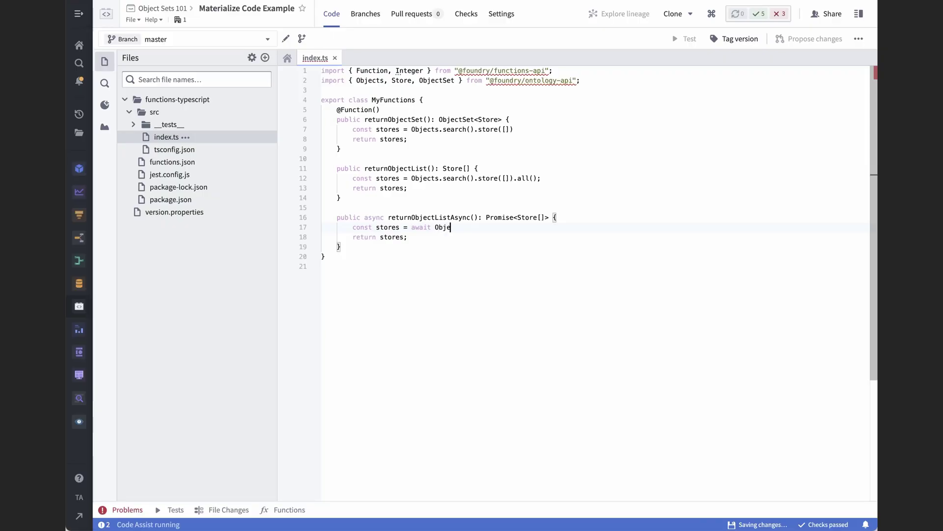
Finish line 17 as 'await Objects.search().store([]).allAsync();' in returnObjectListAsync.
type("earch")
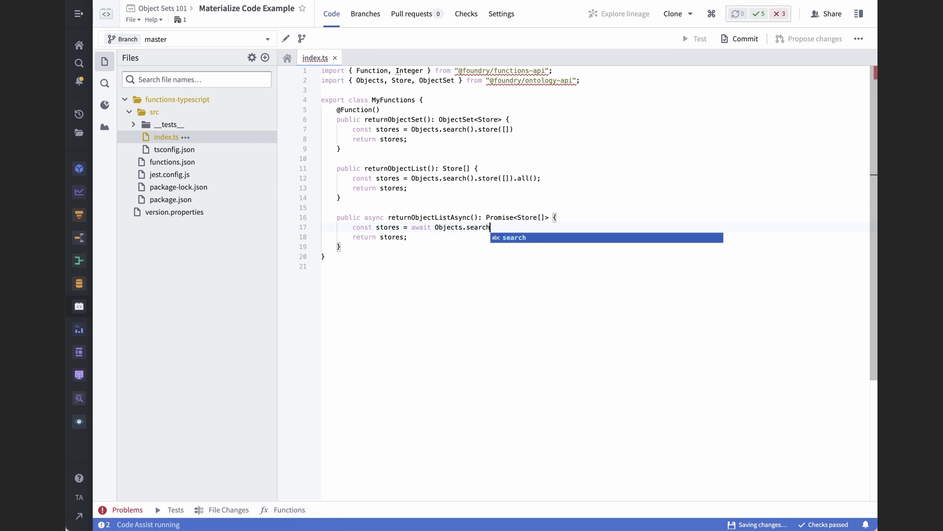
type("().store([])")
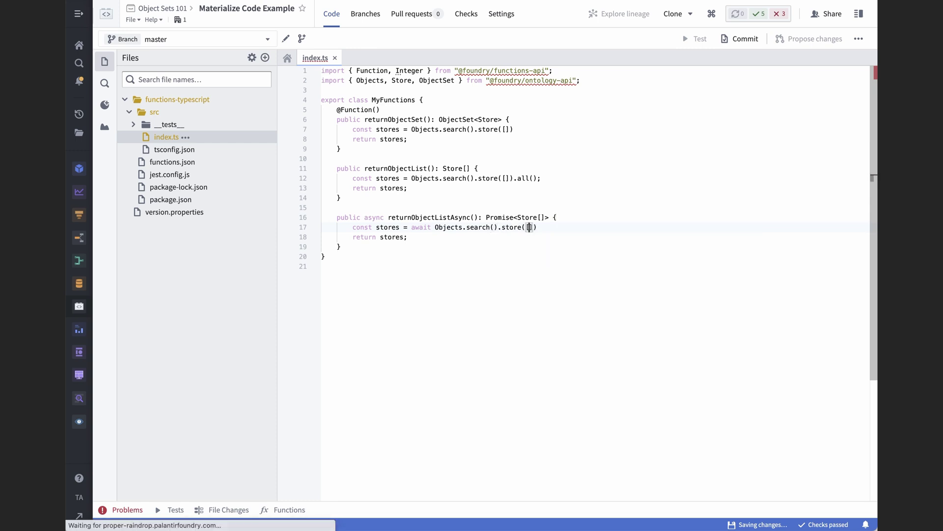
type(".")
type("all")
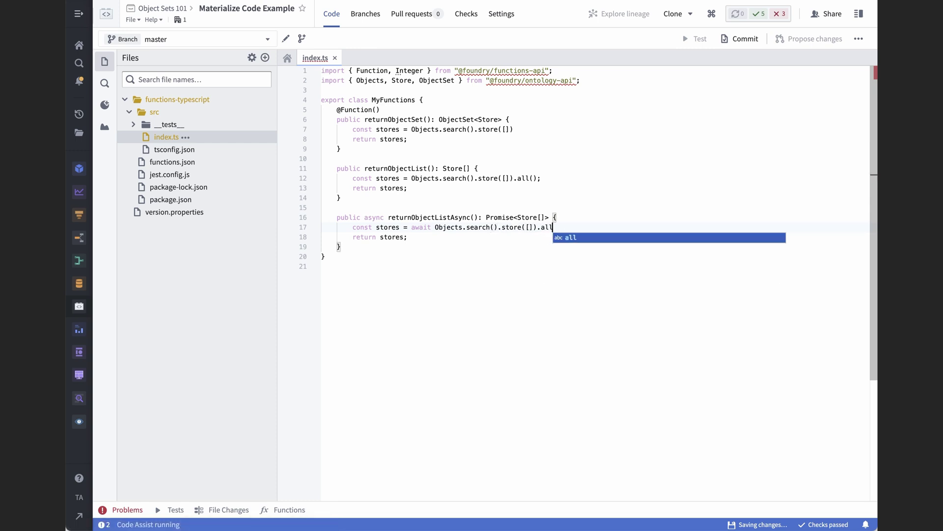
type("Asyn")
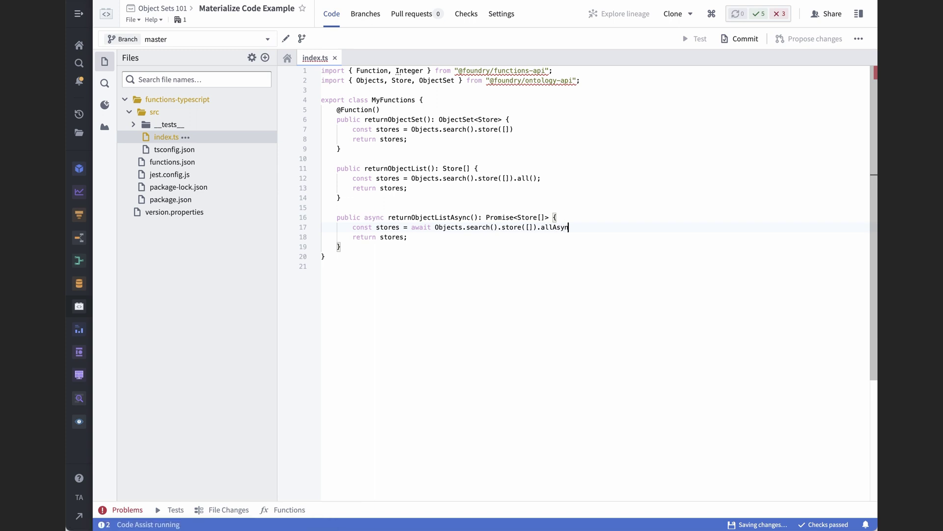
type("c();")
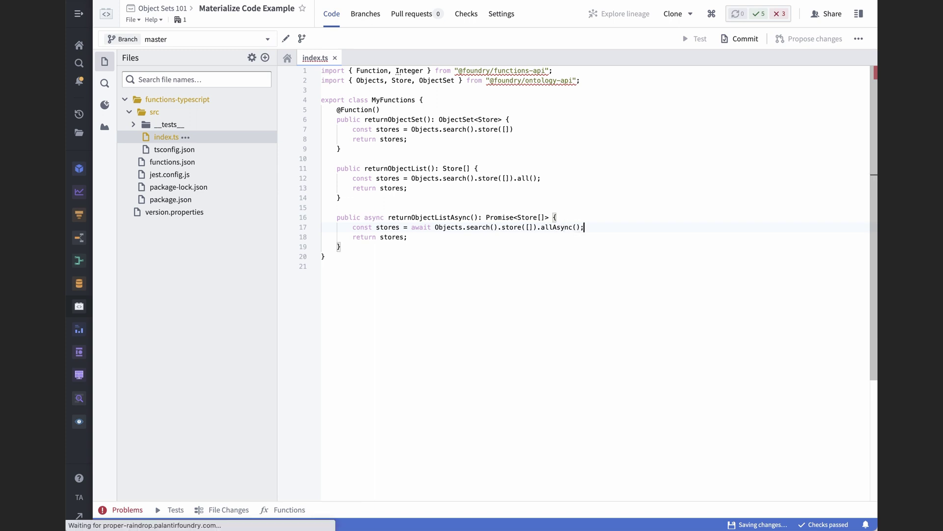